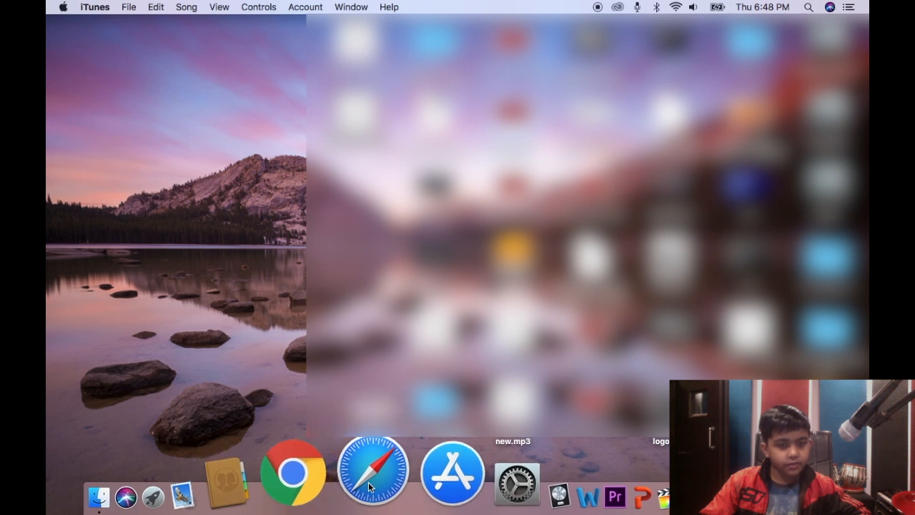
- Open photopea.com in Safari and dismiss the introductory welcome banner
{"action": "left_click", "coordinate": [365, 487]}
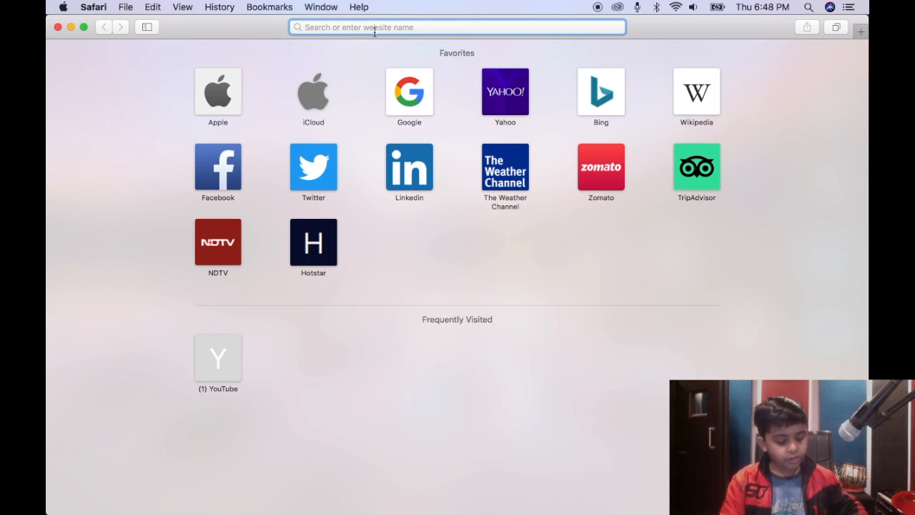
{"action": "type", "text": "p"}
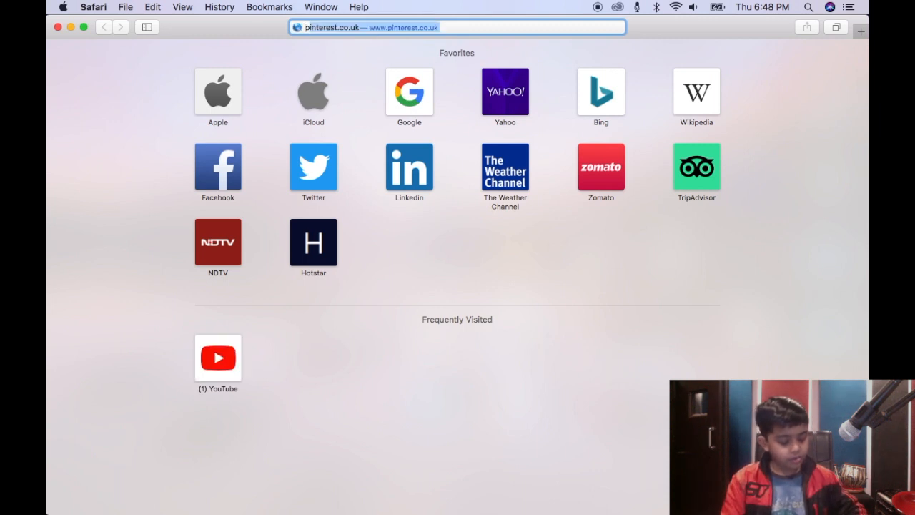
{"action": "type", "text": "hotopea"}
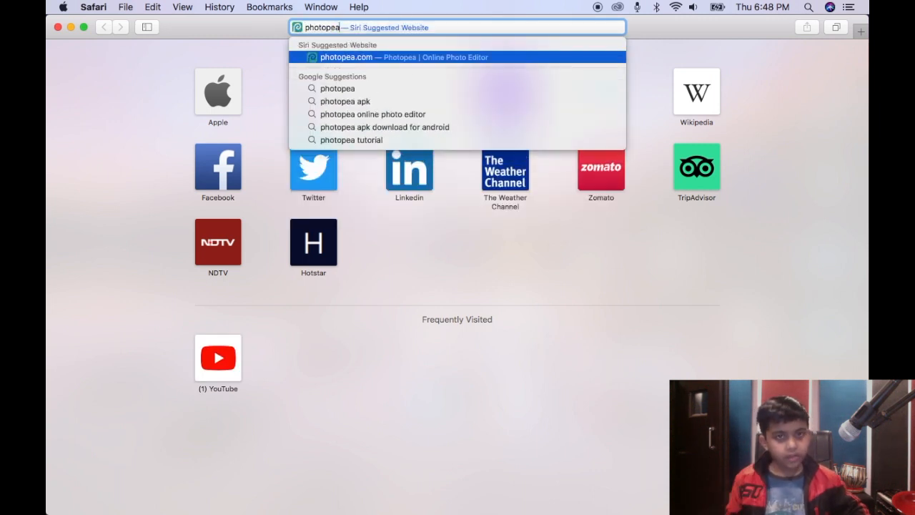
{"action": "key", "text": "Return"}
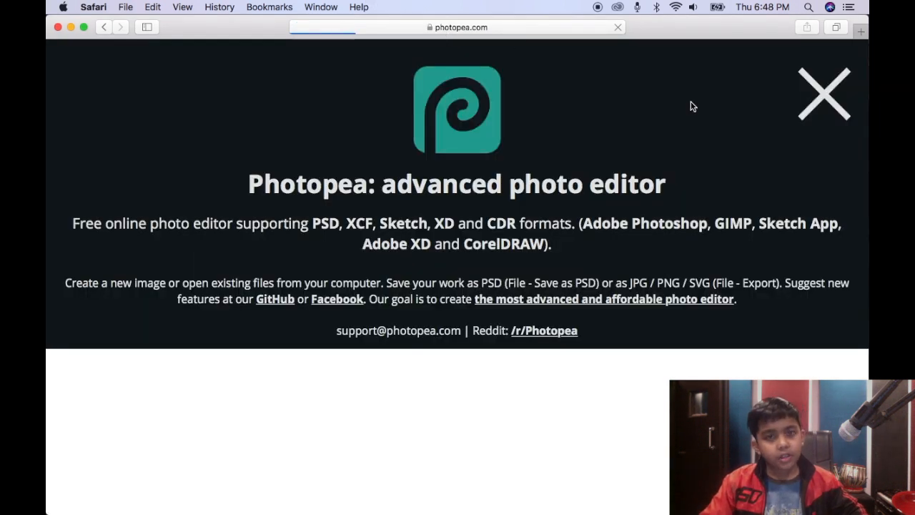
{"action": "left_click", "coordinate": [822, 94]}
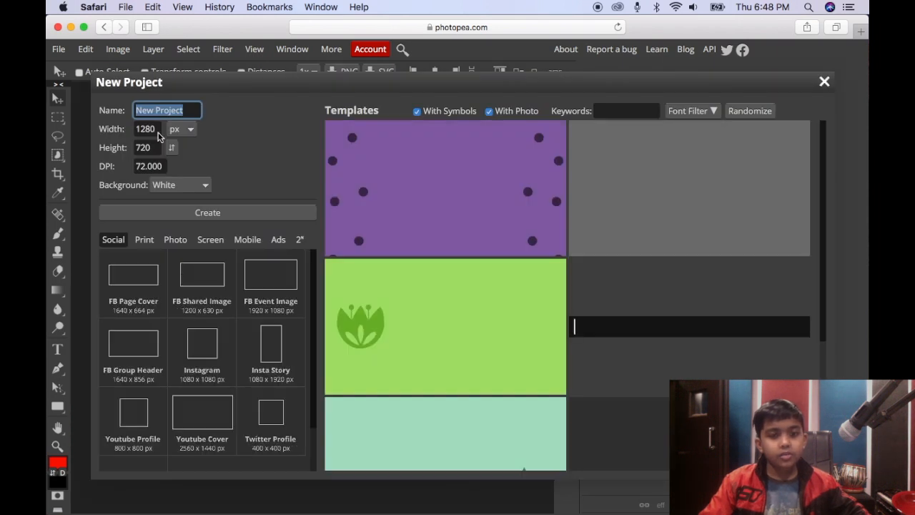
- Create a new project with a width of 1920 px and a height of 1080 px
{"action": "left_click_drag", "start_coordinate": [155, 128], "coordinate": [132, 129]}
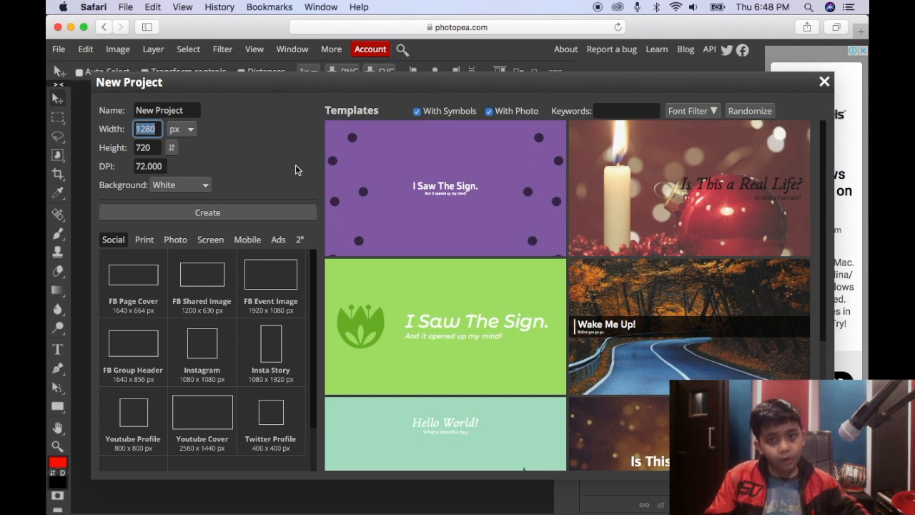
{"action": "left_click", "coordinate": [239, 138]}
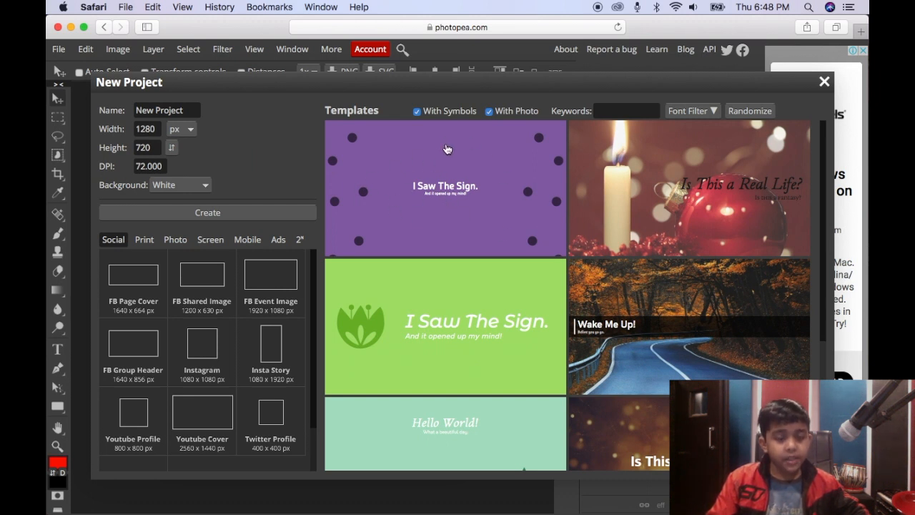
{"action": "left_click", "coordinate": [156, 129]}
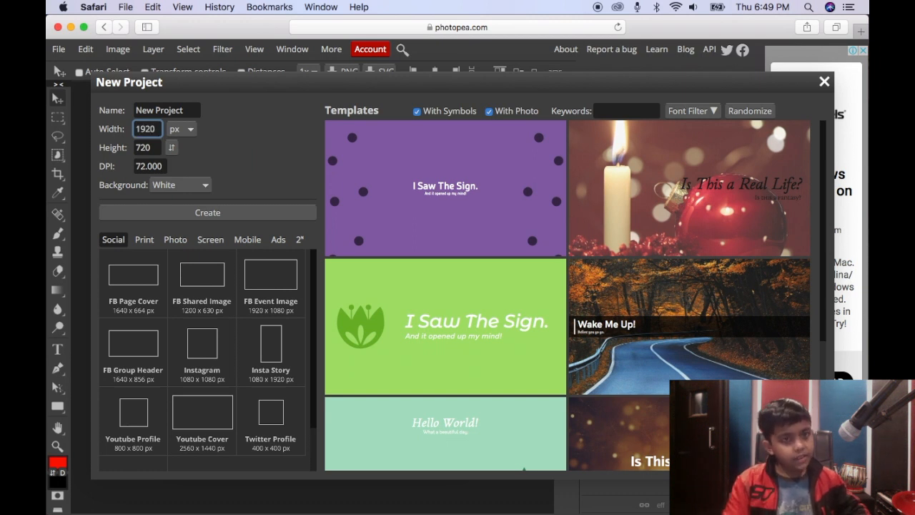
{"action": "left_click", "coordinate": [153, 145]}
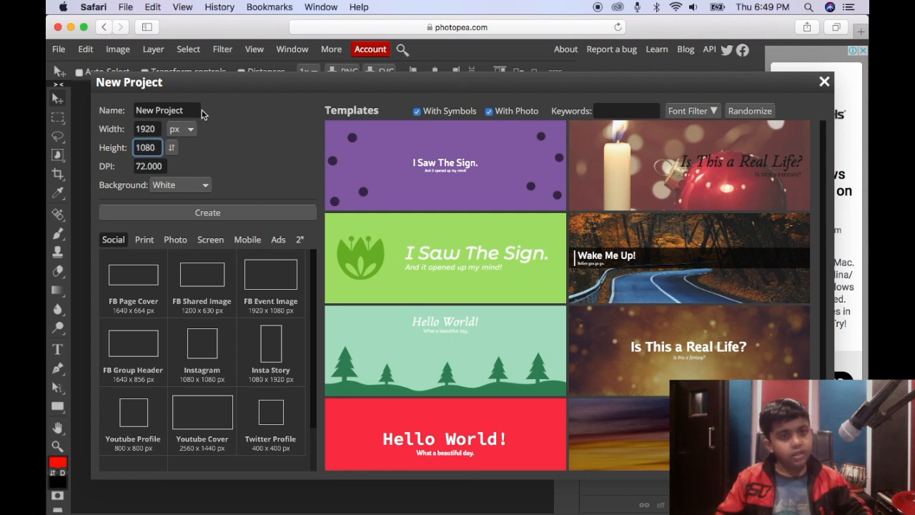
{"action": "type", "text": "1080"}
{"action": "left_click", "coordinate": [261, 107]}
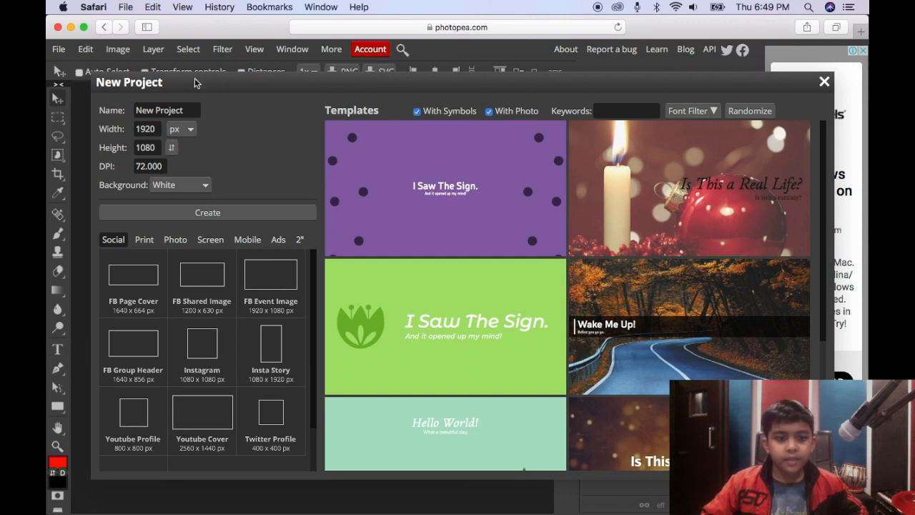
{"action": "left_click", "coordinate": [195, 213]}
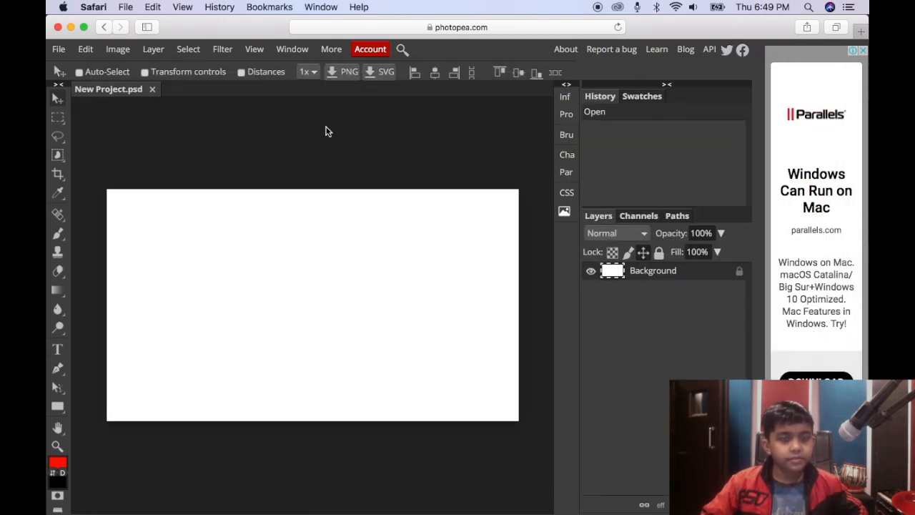
- Quit iTunes
{"action": "mouse_move", "coordinate": [565, 511]}
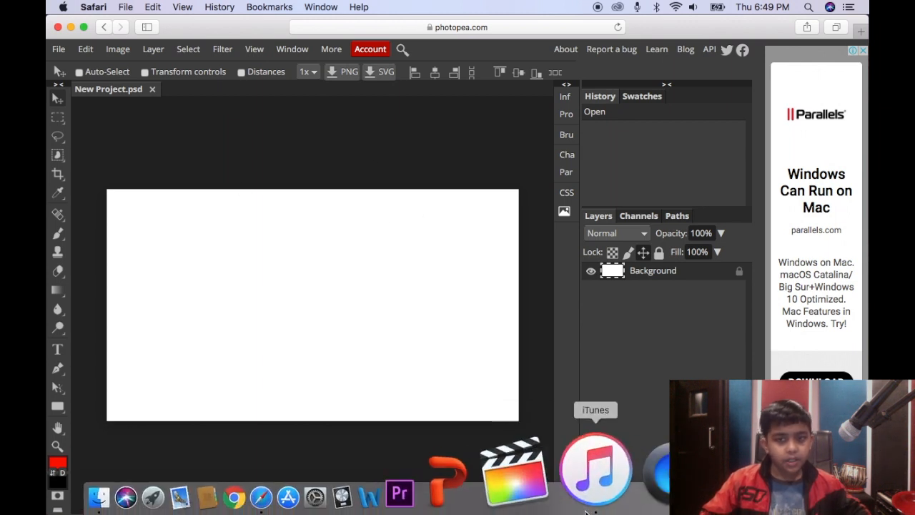
{"action": "right_click", "coordinate": [584, 475]}
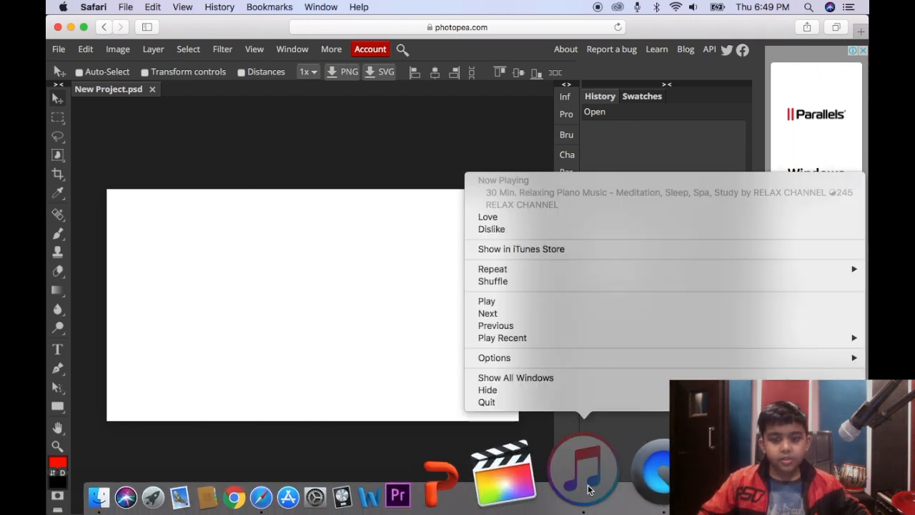
{"action": "left_click", "coordinate": [500, 402]}
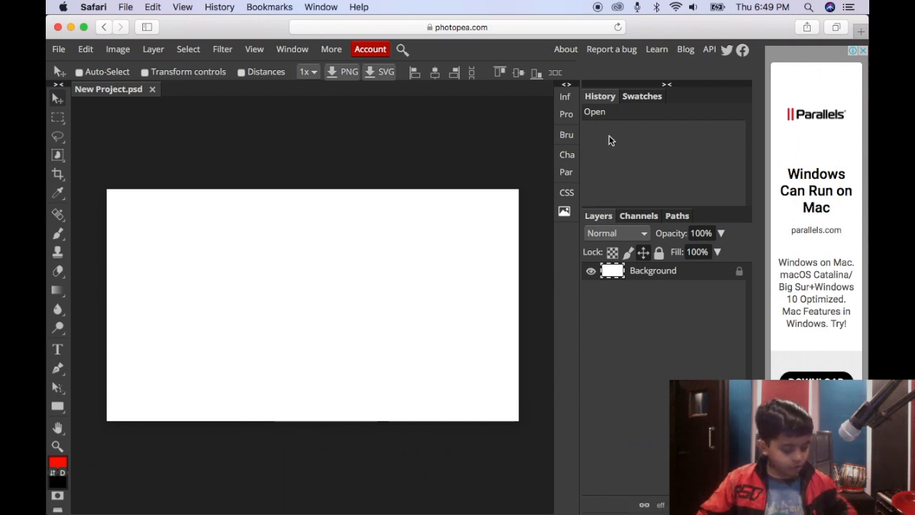
- Find Photoshop with a Spotlight search and launch it
{"action": "left_click", "coordinate": [807, 8]}
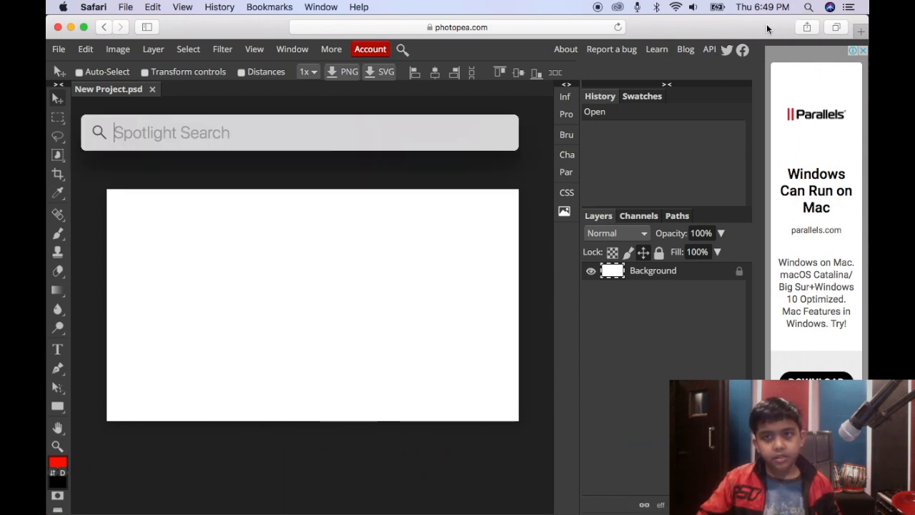
{"action": "type", "text": "photosho"}
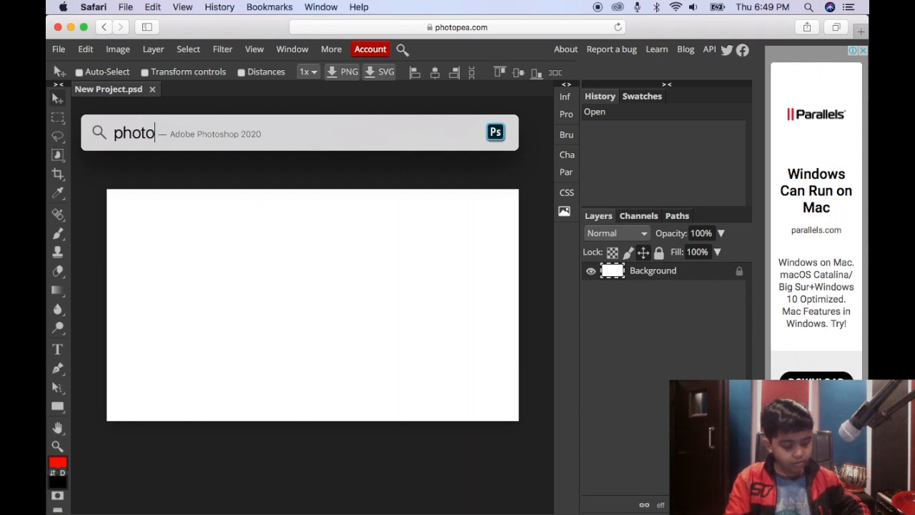
{"action": "type", "text": "p"}
{"action": "key", "text": "Return"}
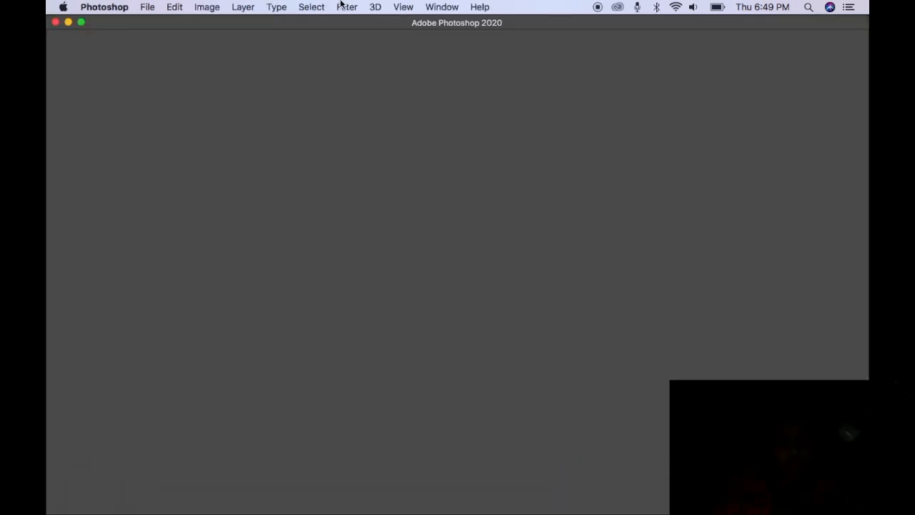
- Return to Safari and launch Adobe Photoshop 2020 again from a Spotlight search for "pho"
{"action": "key", "text": "super+Tab"}
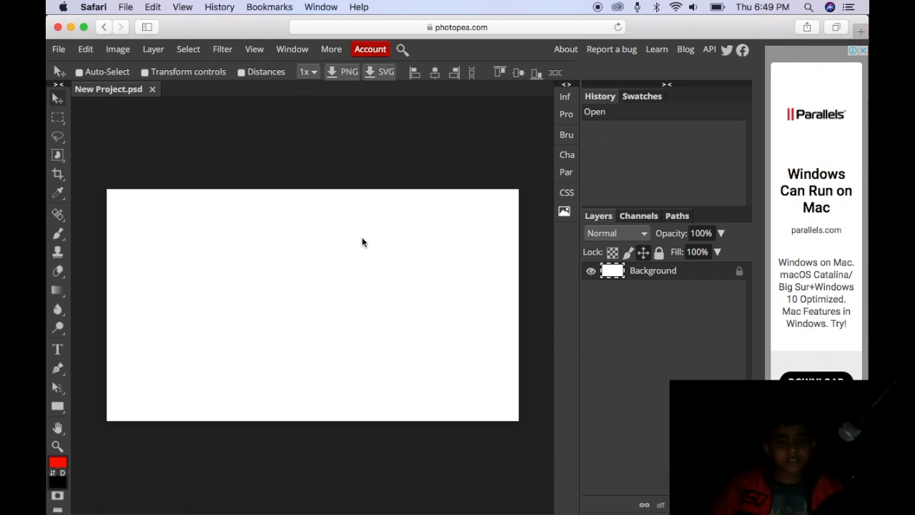
{"action": "key", "text": "super+space"}
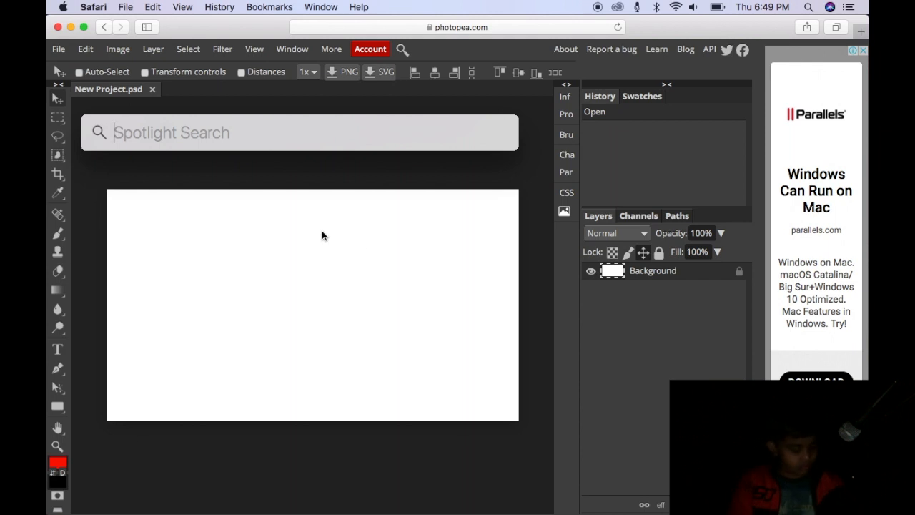
{"action": "type", "text": "pgo"}
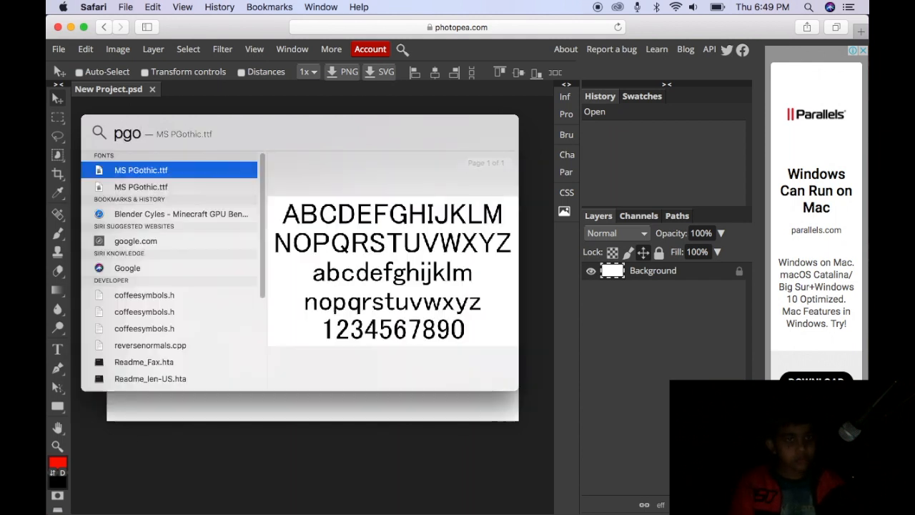
{"action": "key", "text": "BackSpace"}
{"action": "key", "text": "BackSpace"}
{"action": "type", "text": "f"}
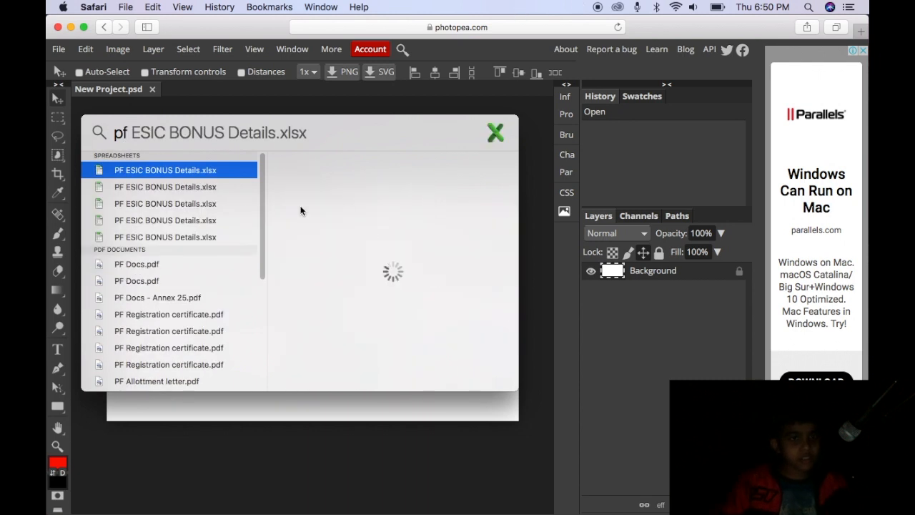
{"action": "key", "text": "BackSpace"}
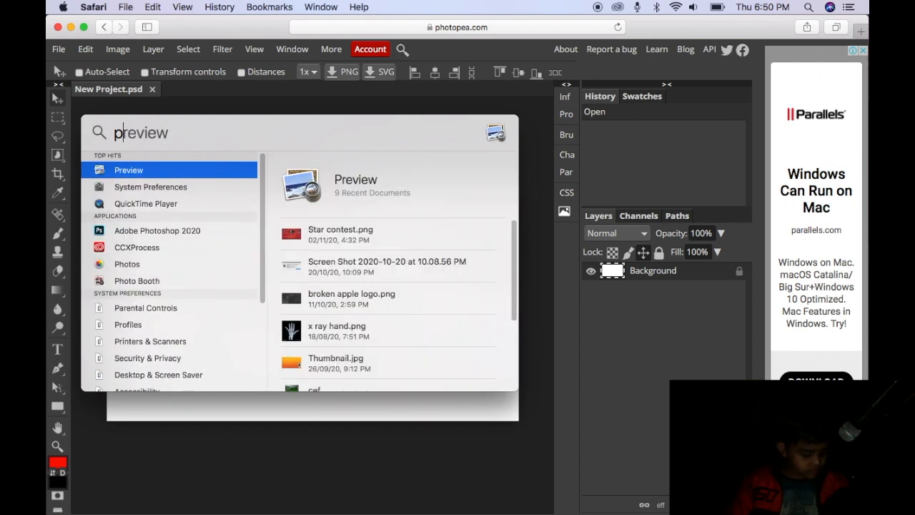
{"action": "type", "text": "ho"}
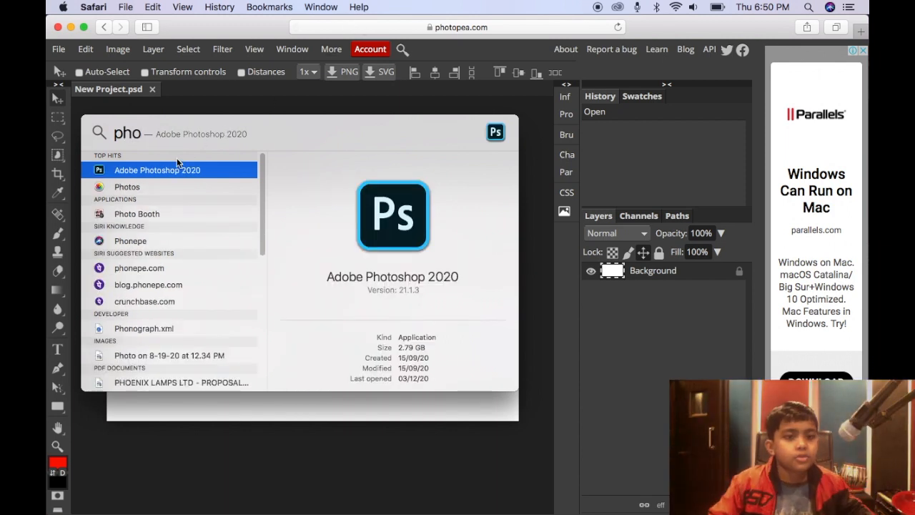
{"action": "key", "text": "super+a"}
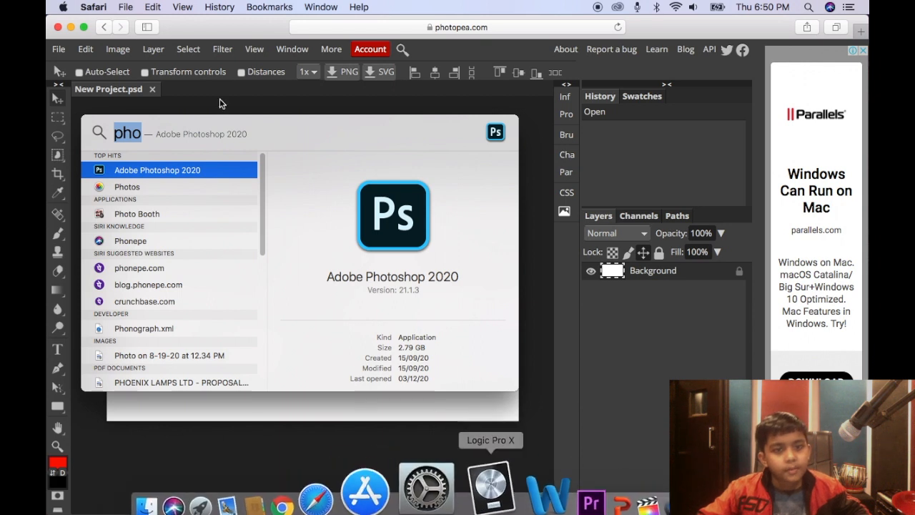
{"action": "left_click", "coordinate": [197, 172]}
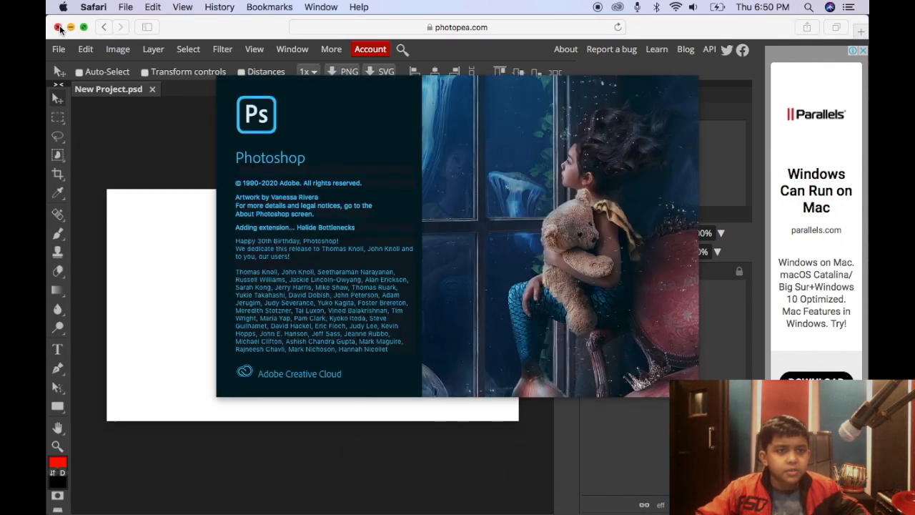
- Close the Safari window with the Photopea project and turn Wi-Fi off
{"action": "left_click", "coordinate": [58, 27]}
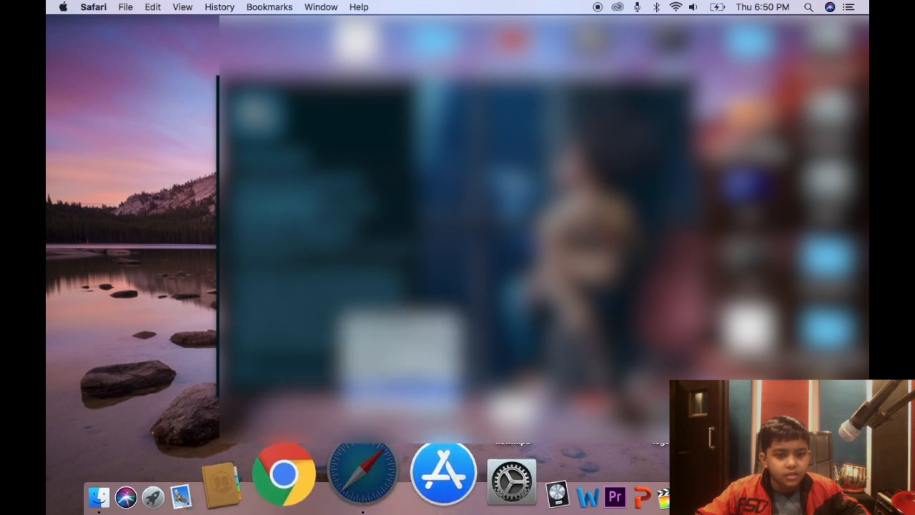
{"action": "left_click", "coordinate": [675, 7]}
{"action": "left_click", "coordinate": [697, 33]}
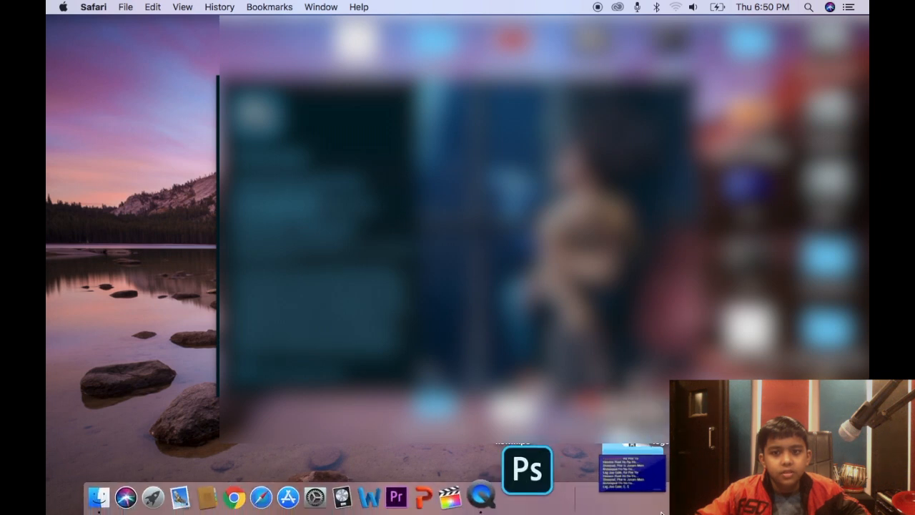
- Close the Photoshop window that is still loading and relaunch Photoshop through Spotlight
{"action": "left_click", "coordinate": [620, 487]}
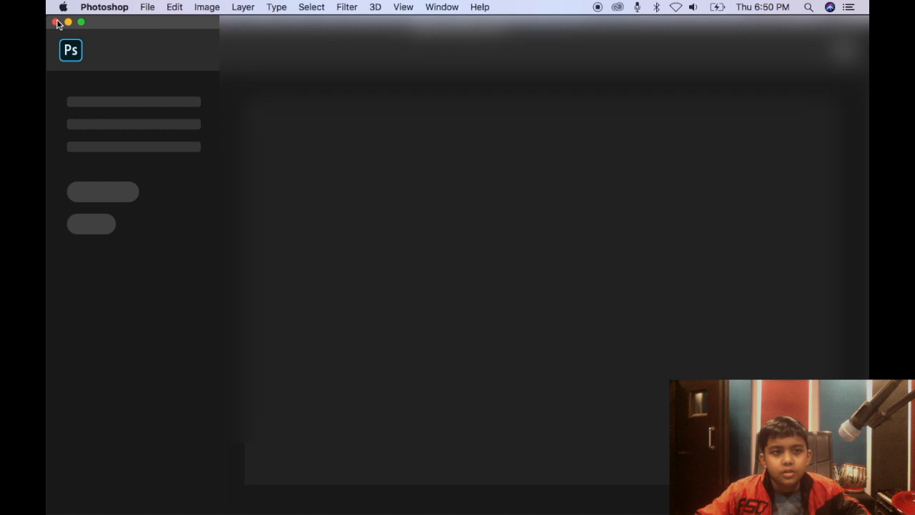
{"action": "left_click", "coordinate": [56, 23]}
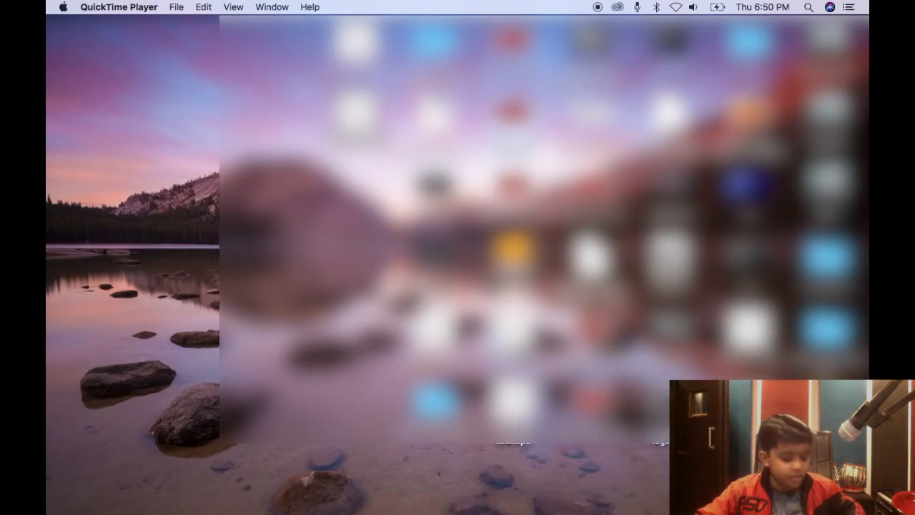
{"action": "key", "text": "super+space"}
{"action": "double_click", "coordinate": [150, 165]}
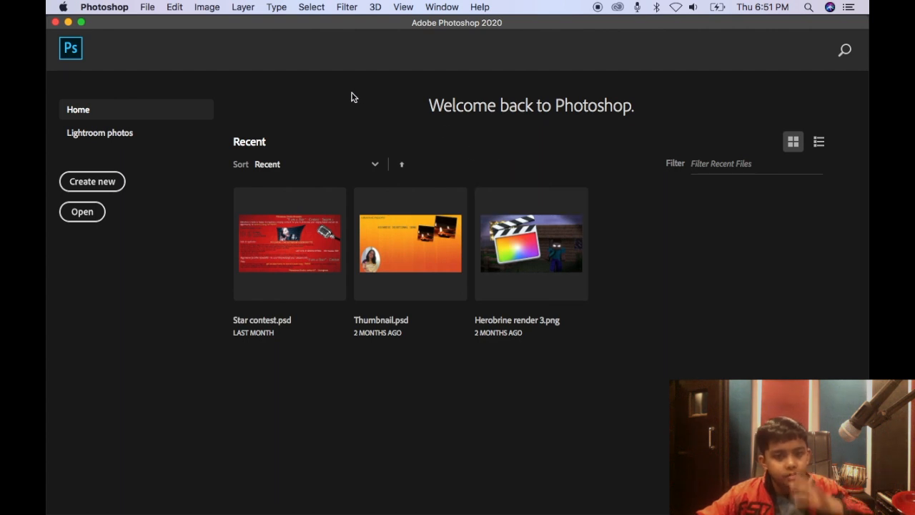
- Create a new 1920 by 1080 pixel document named "Invite card for TVS annulal day", keeping the Custom document type
{"action": "left_click", "coordinate": [119, 183]}
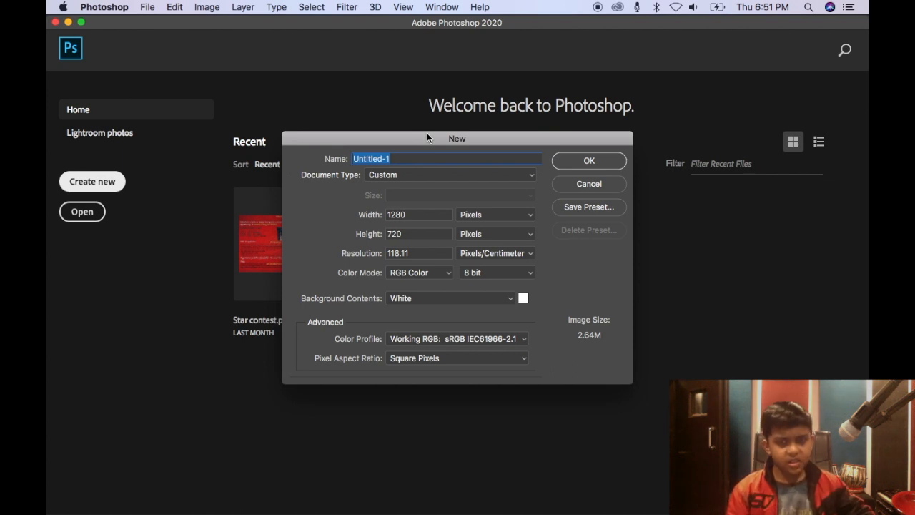
{"action": "type", "text": "Invite card for TVS annulal day"}
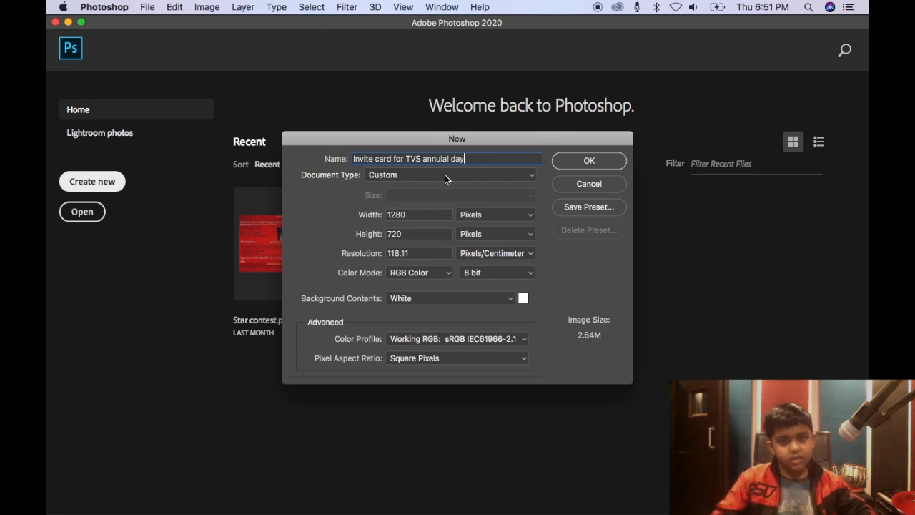
{"action": "left_click", "coordinate": [443, 176]}
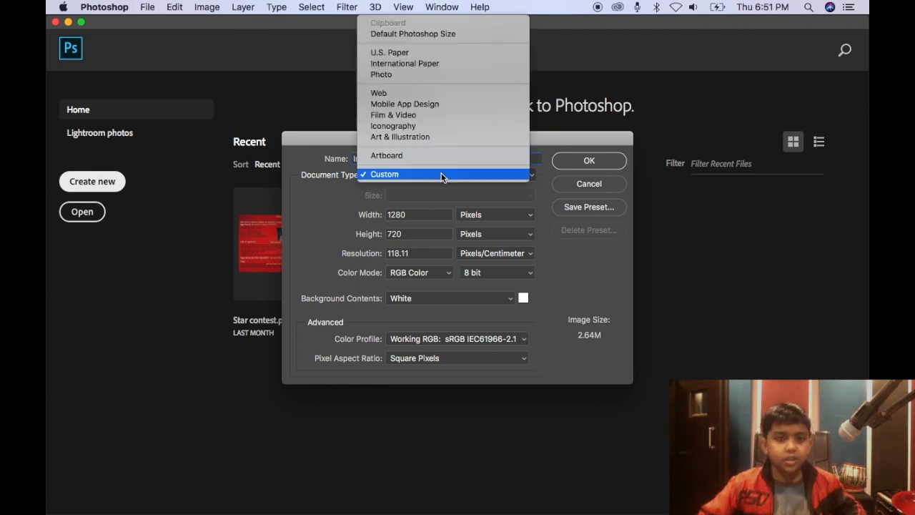
{"action": "left_click", "coordinate": [349, 196]}
{"action": "left_click", "coordinate": [386, 215]}
{"action": "type", "text": "1920"}
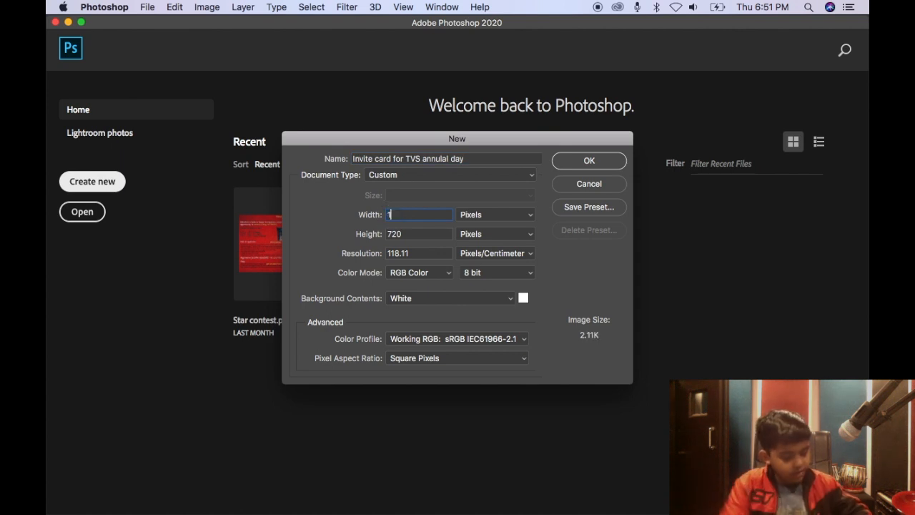
{"action": "left_click", "coordinate": [369, 238]}
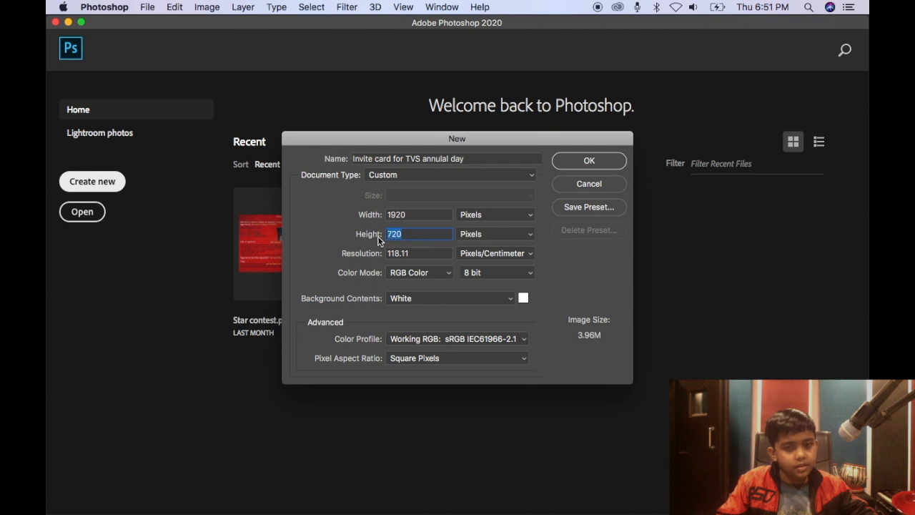
{"action": "type", "text": "1080"}
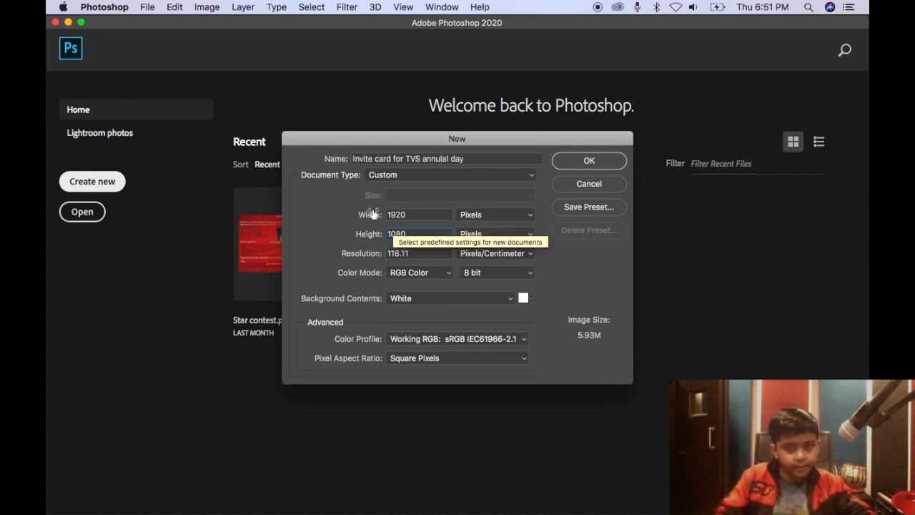
{"action": "left_click", "coordinate": [569, 163]}
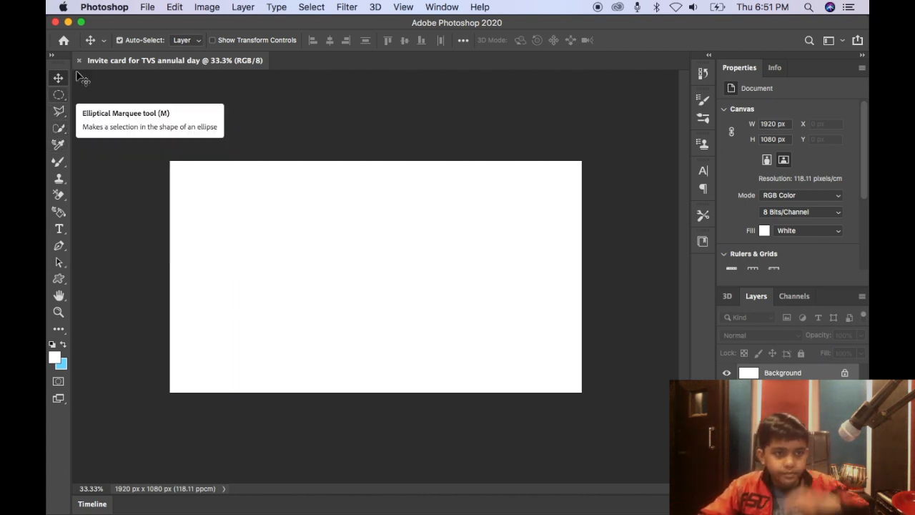
- Unlock the Background layer, and choose the regular Brush tool with its size set to 175 px
{"action": "left_click", "coordinate": [845, 373]}
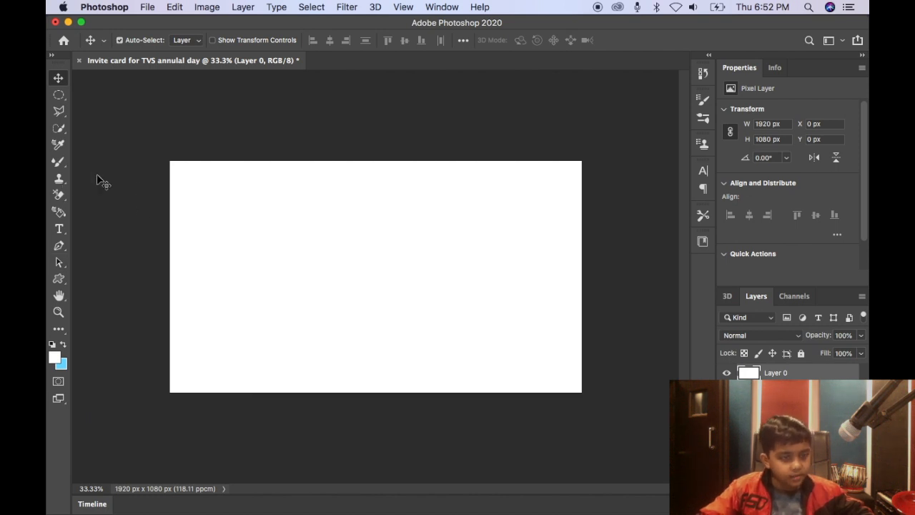
{"action": "key", "text": "b"}
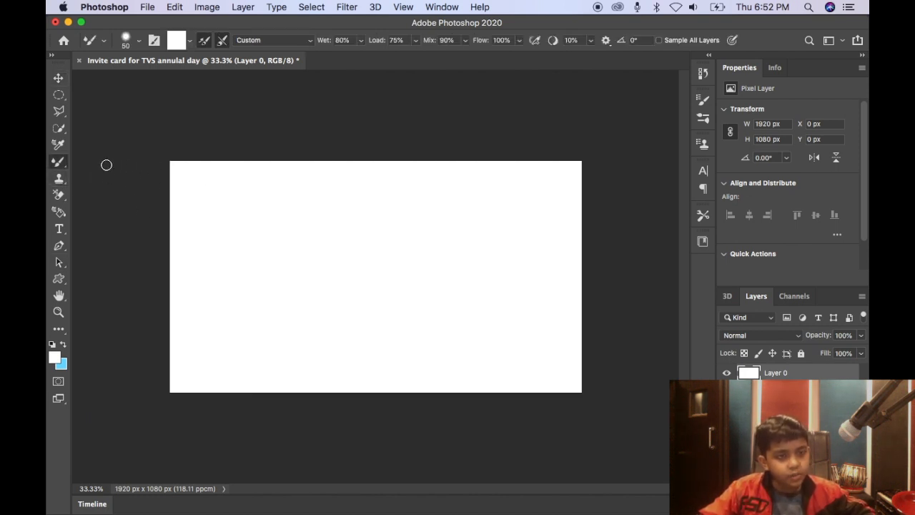
{"action": "left_click", "coordinate": [60, 164]}
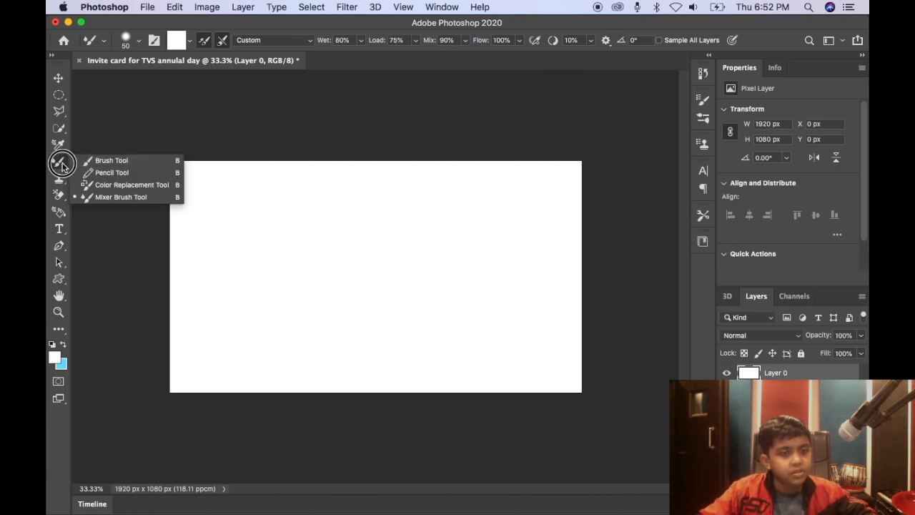
{"action": "left_click", "coordinate": [88, 161]}
{"action": "key", "text": "bracketright"}
{"action": "key", "text": "bracketright"}
{"action": "key", "text": "bracketright"}
{"action": "key", "text": "bracketright"}
{"action": "key", "text": "bracketright"}
{"action": "key", "text": "bracketright"}
{"action": "key", "text": "bracketright"}
{"action": "key", "text": "bracketright"}
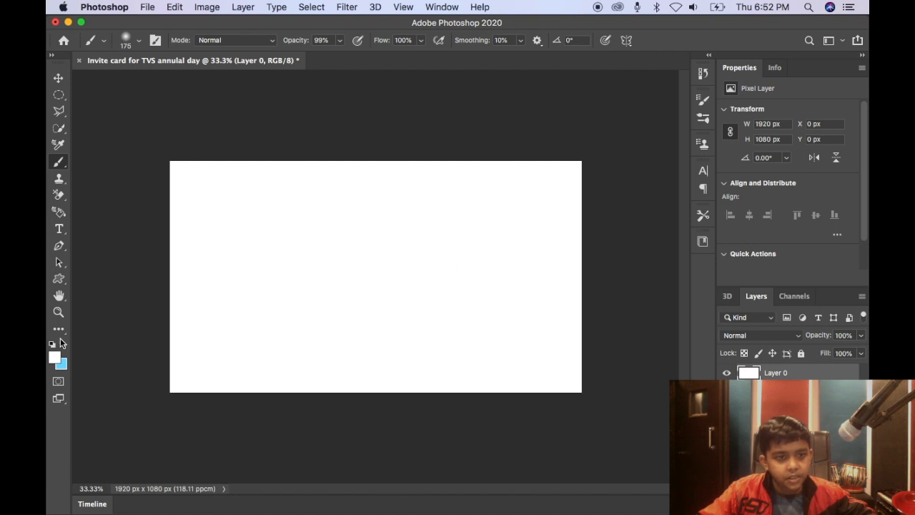
- Set the foreground color to bright green, RGB 102, 255, 102, for the Brush tool
{"action": "left_click", "coordinate": [56, 360]}
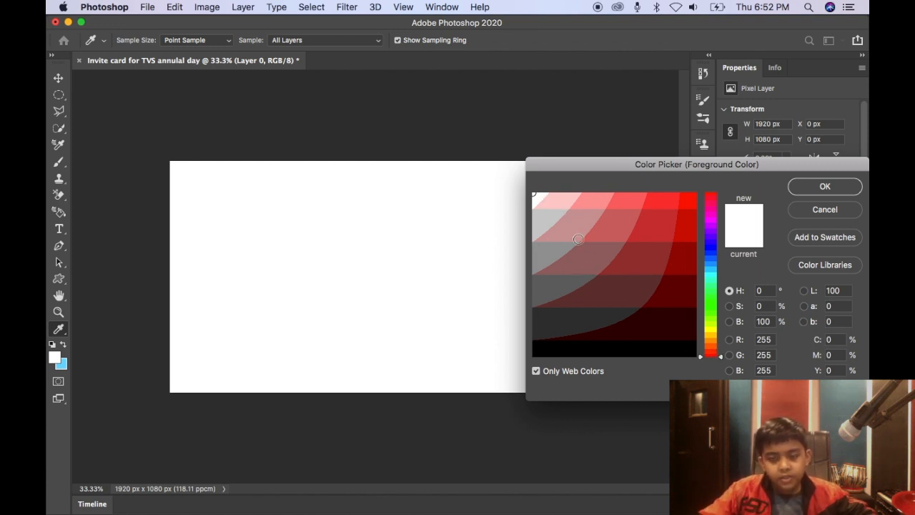
{"action": "left_click", "coordinate": [653, 228]}
{"action": "mouse_move", "coordinate": [653, 229]}
{"action": "left_mouse_down"}
{"action": "mouse_move", "coordinate": [534, 193]}
{"action": "mouse_move", "coordinate": [656, 216]}
{"action": "mouse_move", "coordinate": [659, 207]}
{"action": "mouse_move", "coordinate": [660, 230]}
{"action": "left_mouse_up"}
{"action": "left_click_drag", "start_coordinate": [711, 347], "coordinate": [718, 302]}
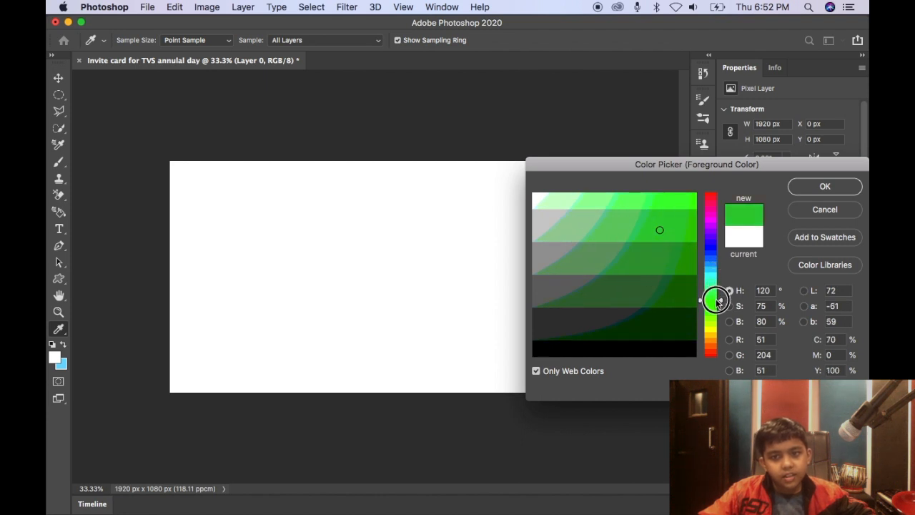
{"action": "left_click_drag", "start_coordinate": [622, 224], "coordinate": [624, 203]}
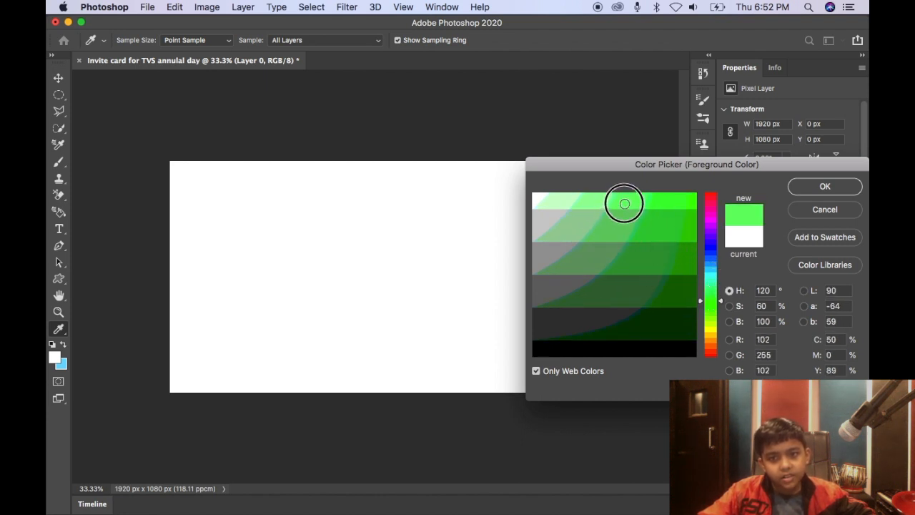
{"action": "left_click", "coordinate": [805, 187]}
{"action": "key", "text": "b"}
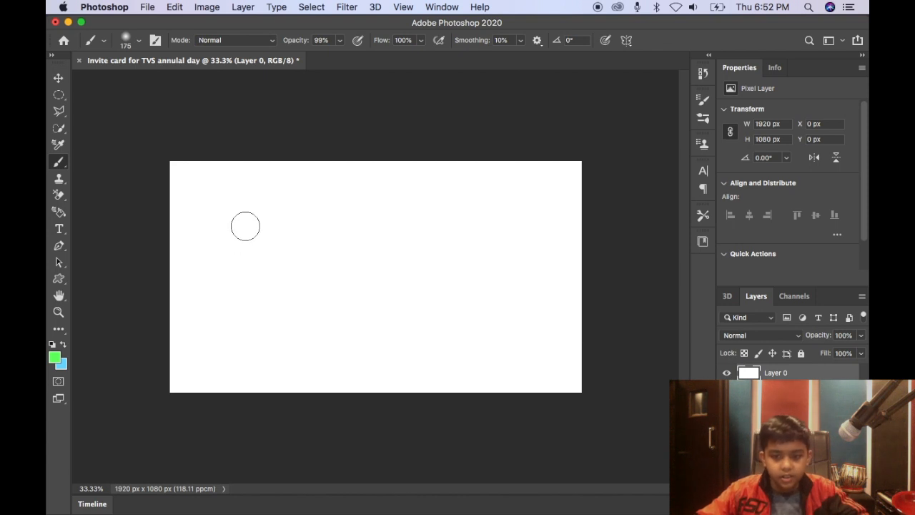
- Enlarge the soft brush to 1500 px and cover the white canvas with overlapping green dabs
{"action": "key", "text": "bracketleft"}
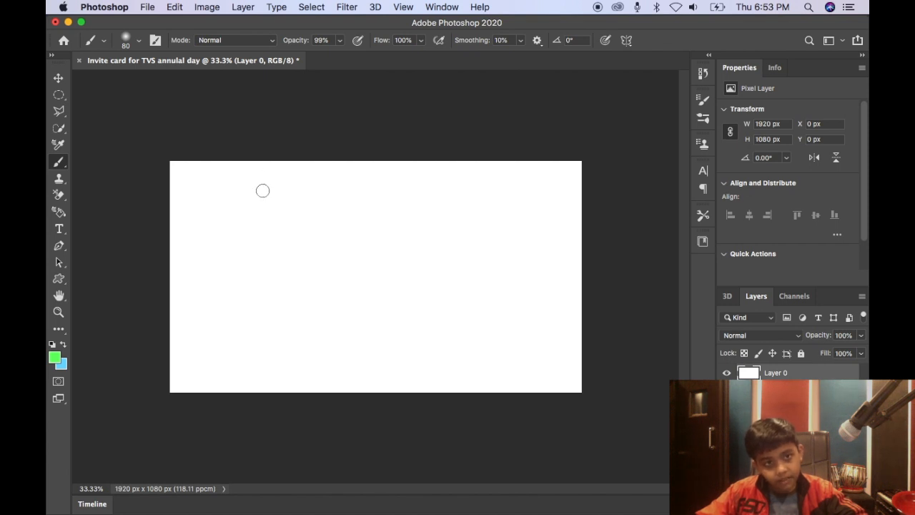
{"action": "key", "text": "bracketright"}
{"action": "key", "text": "bracketright"}
{"action": "key", "text": "bracketright"}
{"action": "key", "text": "bracketright"}
{"action": "key", "text": "bracketright"}
{"action": "key", "text": "bracketright"}
{"action": "key", "text": "bracketright"}
{"action": "key", "text": "bracketright"}
{"action": "key", "text": "bracketright"}
{"action": "key", "text": "bracketright"}
{"action": "key", "text": "bracketright"}
{"action": "key", "text": "bracketright"}
{"action": "key", "text": "bracketright"}
{"action": "key", "text": "bracketright"}
{"action": "key", "text": "bracketright"}
{"action": "key", "text": "bracketright"}
{"action": "left_click", "coordinate": [210, 239]}
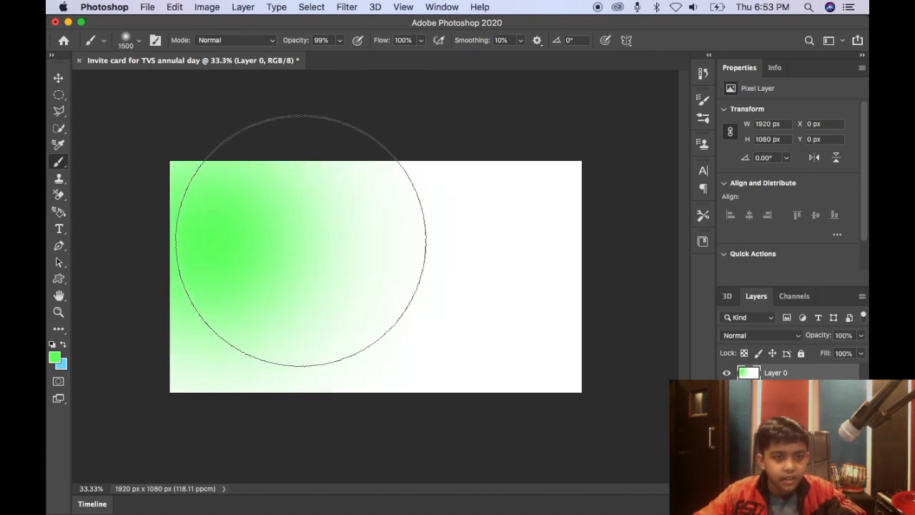
{"action": "left_click", "coordinate": [303, 240]}
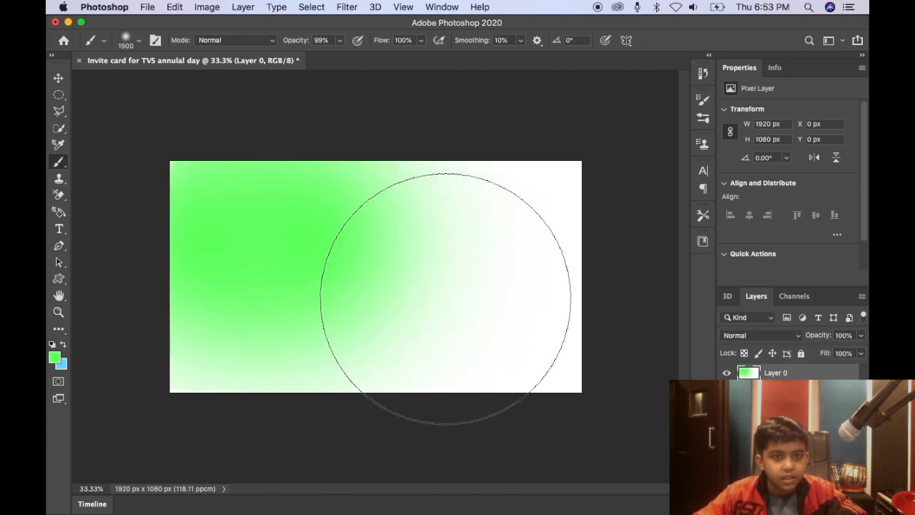
{"action": "left_click", "coordinate": [446, 298]}
{"action": "left_click", "coordinate": [269, 319]}
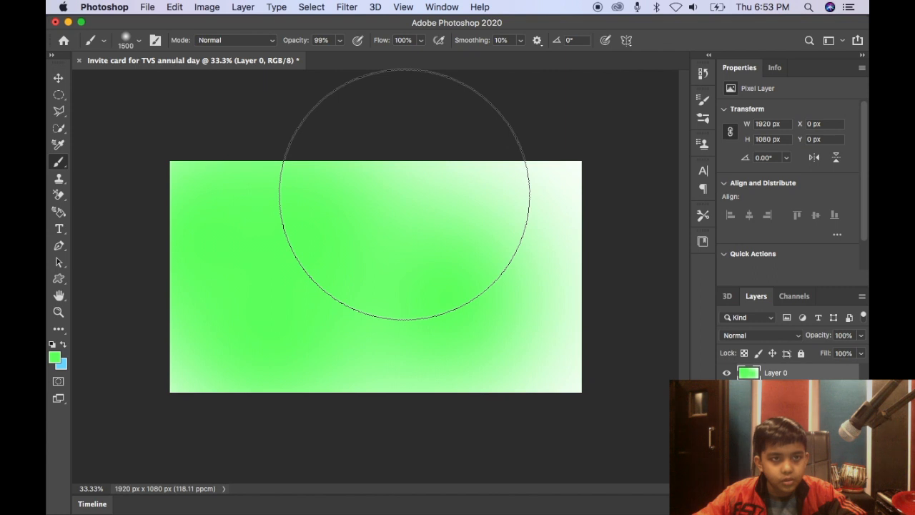
{"action": "left_click", "coordinate": [469, 256]}
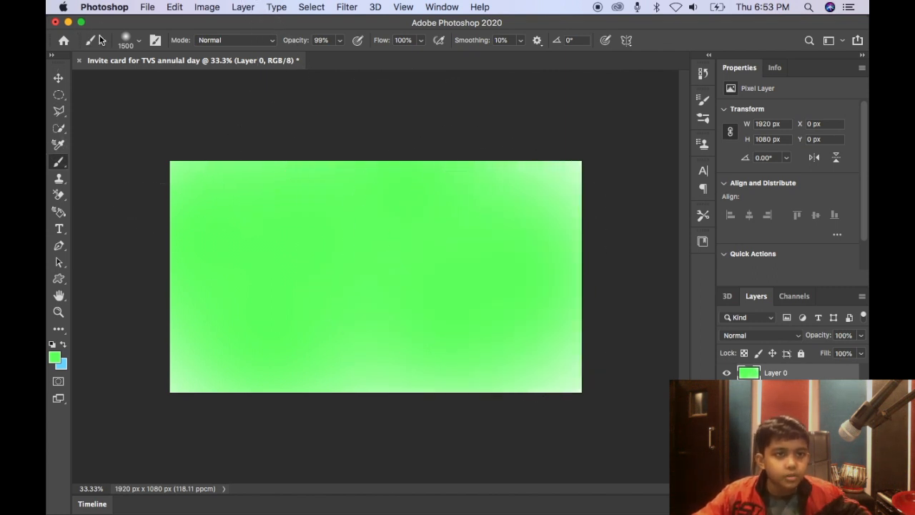
- Erase a spot in the canvas's upper-right corner with the 175 px hard Eraser
{"action": "left_click", "coordinate": [128, 40]}
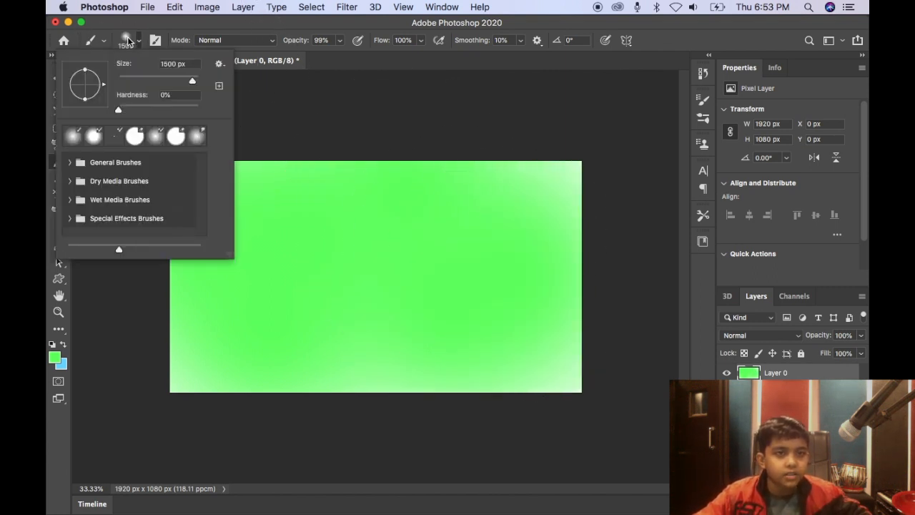
{"action": "key", "text": "e"}
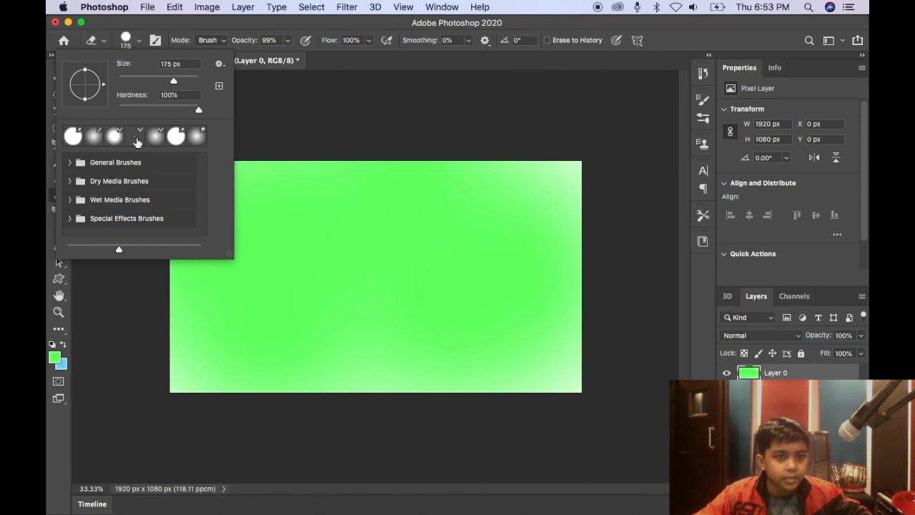
{"action": "left_click", "coordinate": [559, 174]}
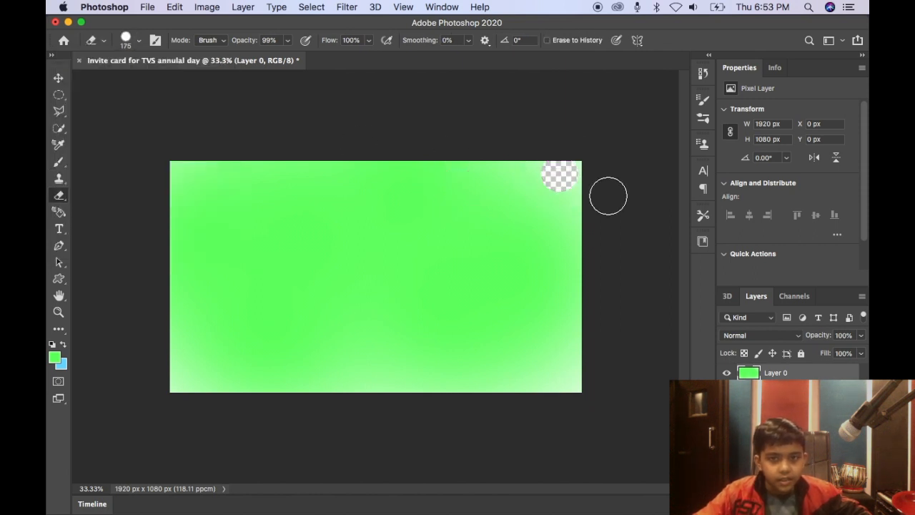
- Switch to the 50 px Mixer Brush preset, set its hardness to 100%, and paint green over the erased upper-right spot
{"action": "left_click", "coordinate": [128, 40]}
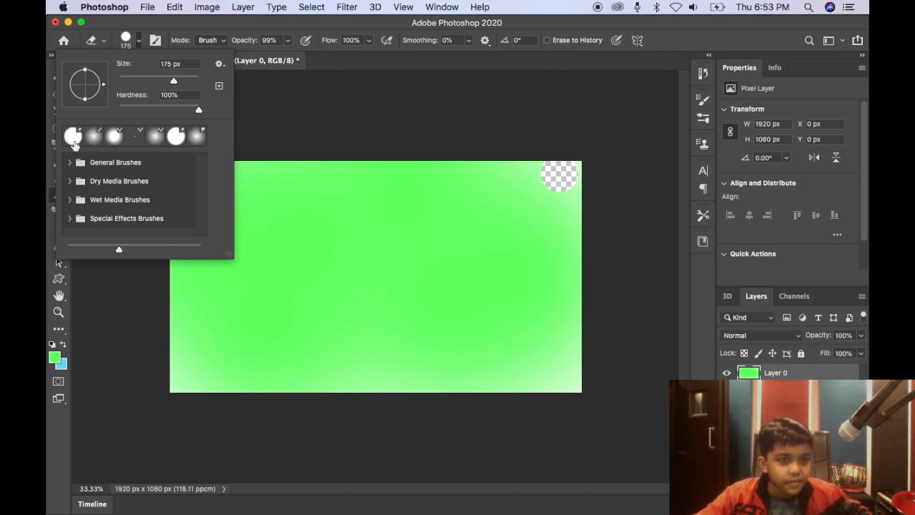
{"action": "left_click", "coordinate": [114, 141]}
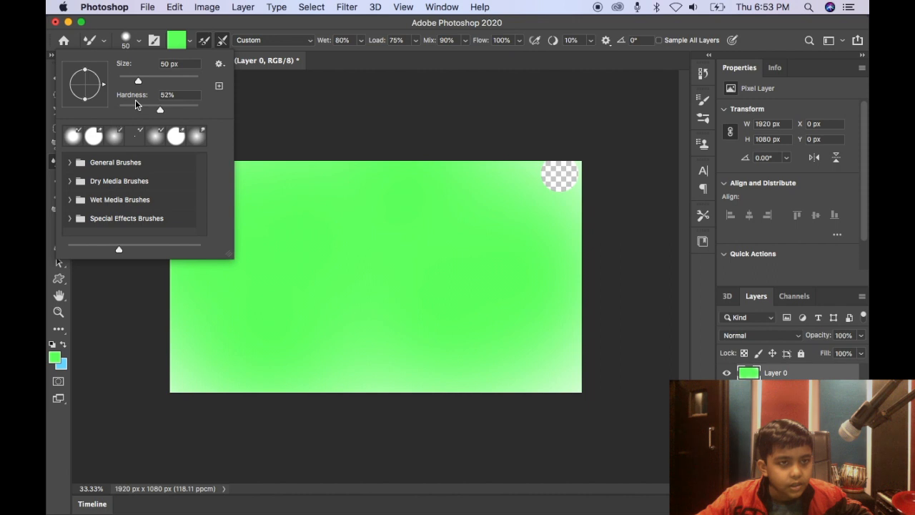
{"action": "left_click_drag", "start_coordinate": [159, 114], "coordinate": [214, 113]}
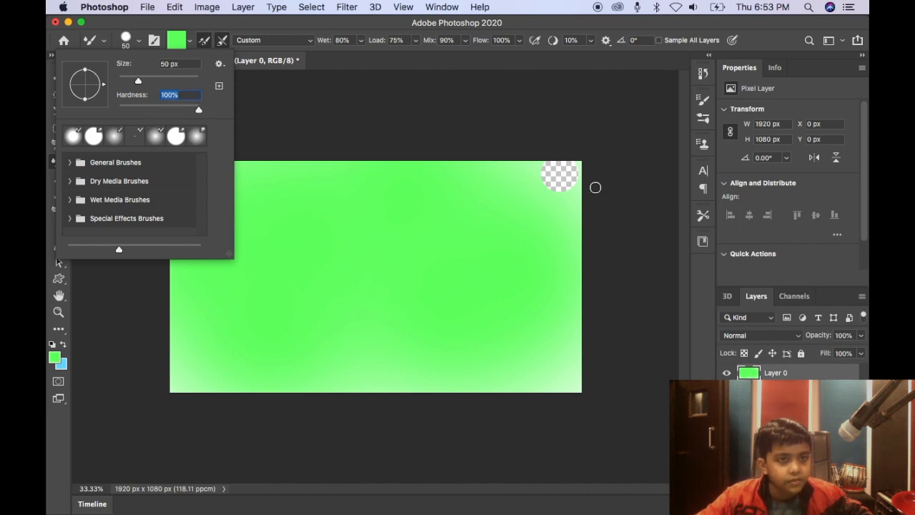
{"action": "mouse_move", "coordinate": [585, 178]}
{"action": "left_mouse_down"}
{"action": "mouse_move", "coordinate": [584, 170]}
{"action": "mouse_move", "coordinate": [548, 186]}
{"action": "mouse_move", "coordinate": [565, 188]}
{"action": "mouse_move", "coordinate": [564, 171]}
{"action": "mouse_move", "coordinate": [527, 162]}
{"action": "mouse_move", "coordinate": [522, 179]}
{"action": "left_mouse_up"}
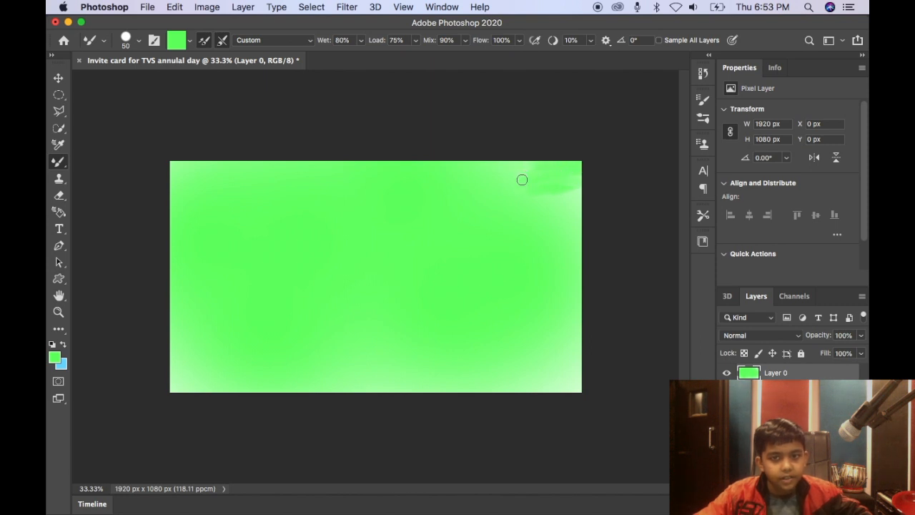
- Enlarge the Mixer Brush to 1700 px and blend the green across the whole canvas
{"action": "key", "text": "bracketright"}
{"action": "key", "text": "bracketright"}
{"action": "key", "text": "bracketright"}
{"action": "key", "text": "bracketright"}
{"action": "key", "text": "bracketright"}
{"action": "key", "text": "bracketright"}
{"action": "key", "text": "bracketright"}
{"action": "key", "text": "bracketright"}
{"action": "key", "text": "bracketright"}
{"action": "key", "text": "bracketright"}
{"action": "key", "text": "bracketright"}
{"action": "key", "text": "bracketright"}
{"action": "key", "text": "bracketright"}
{"action": "key", "text": "bracketright"}
{"action": "key", "text": "bracketright"}
{"action": "key", "text": "bracketright"}
{"action": "key", "text": "bracketright"}
{"action": "key", "text": "bracketright"}
{"action": "key", "text": "bracketright"}
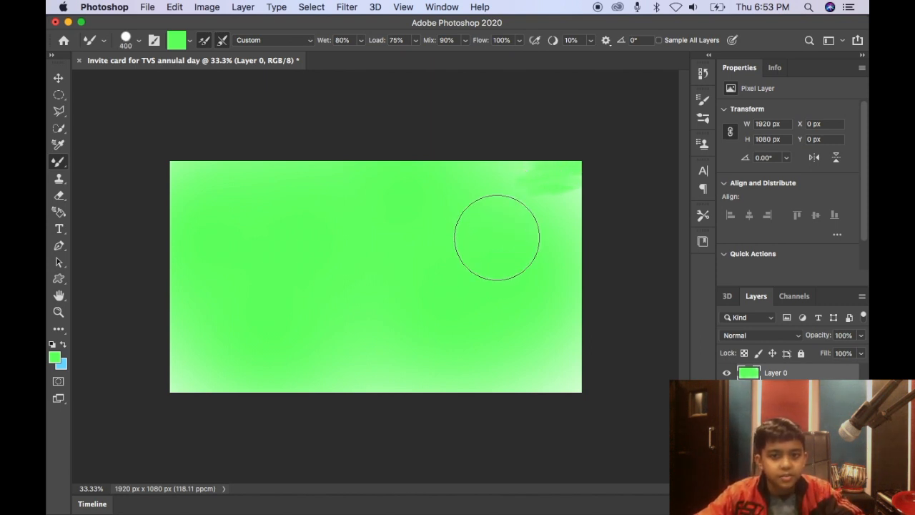
{"action": "key", "text": "bracketright"}
{"action": "key", "text": "bracketright"}
{"action": "key", "text": "bracketright"}
{"action": "key", "text": "bracketright"}
{"action": "key", "text": "bracketright"}
{"action": "left_click_drag", "start_coordinate": [482, 279], "coordinate": [272, 270]}
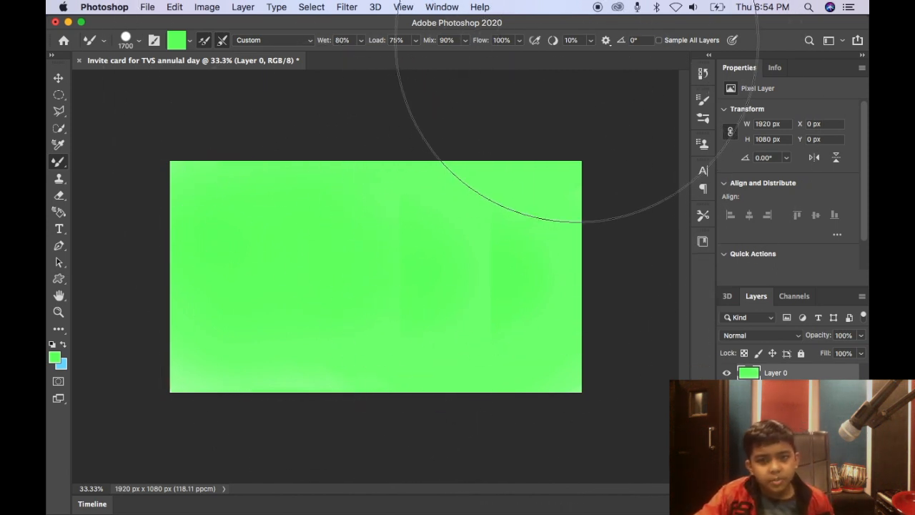
- Set the Mixer Brush to 200 px with 52% hardness and blend the darker green patches in the canvas's right half
{"action": "mouse_move", "coordinate": [582, 481]}
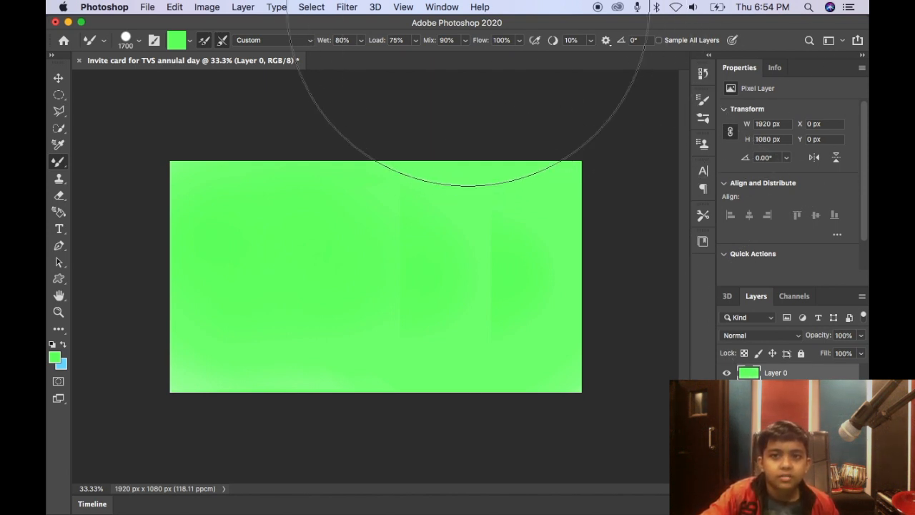
{"action": "key", "text": "["}
{"action": "key", "text": "["}
{"action": "key", "text": "["}
{"action": "key", "text": "["}
{"action": "key", "text": "["}
{"action": "key", "text": "["}
{"action": "key", "text": "["}
{"action": "key", "text": "["}
{"action": "key", "text": "["}
{"action": "key", "text": "["}
{"action": "key", "text": "["}
{"action": "key", "text": "["}
{"action": "key", "text": "["}
{"action": "key", "text": "["}
{"action": "key", "text": "["}
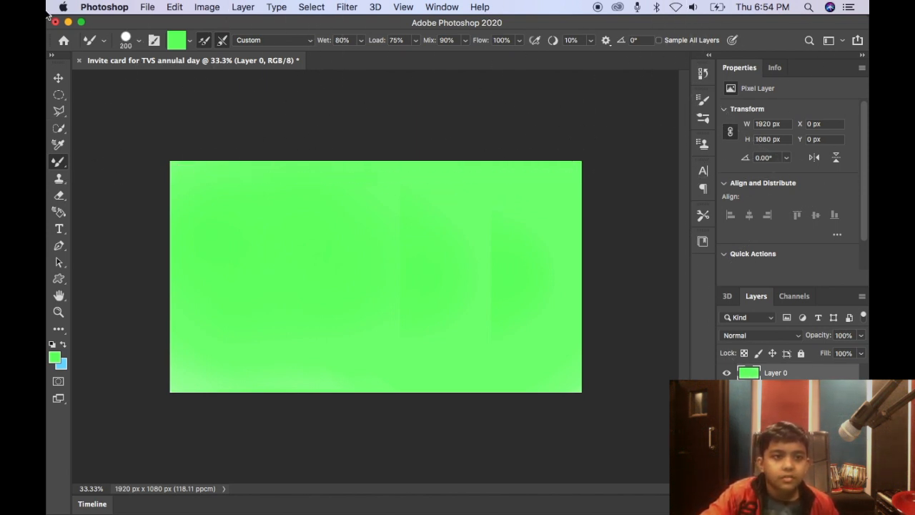
{"action": "left_click", "coordinate": [127, 41]}
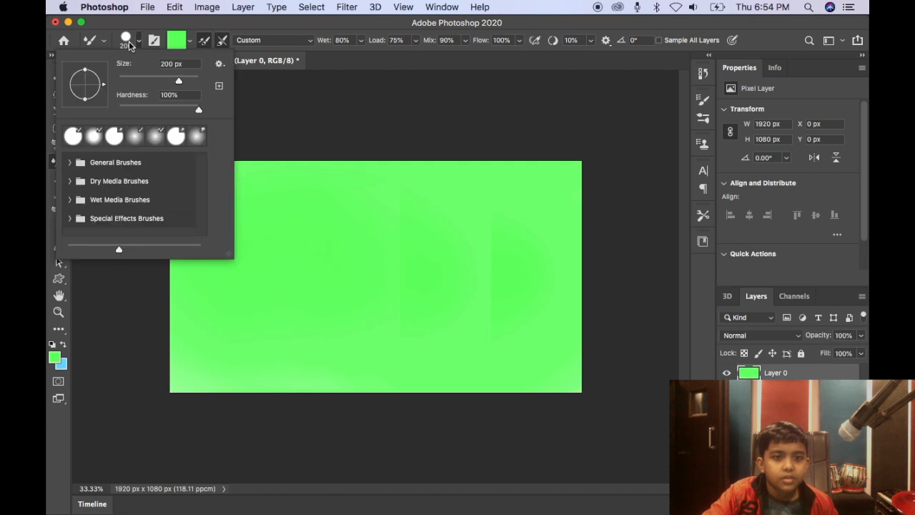
{"action": "left_click", "coordinate": [93, 136]}
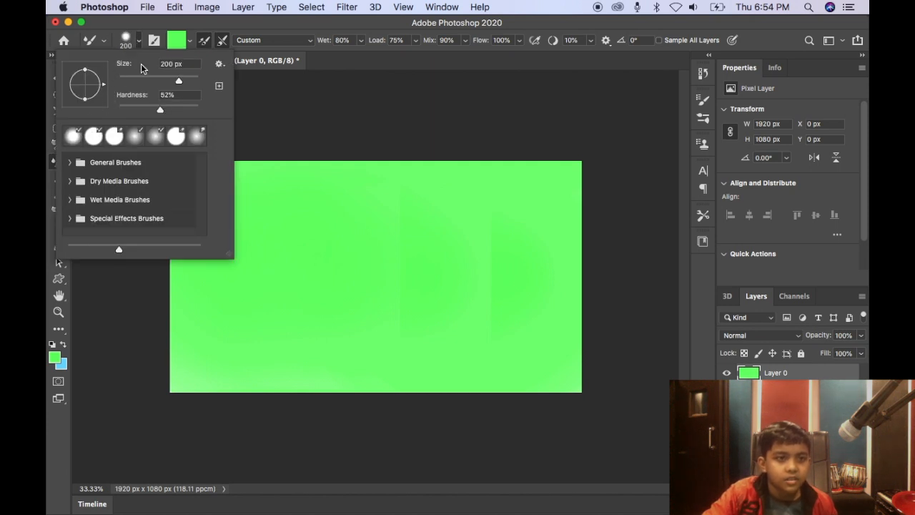
{"action": "left_click", "coordinate": [106, 20]}
{"action": "left_click", "coordinate": [178, 178]}
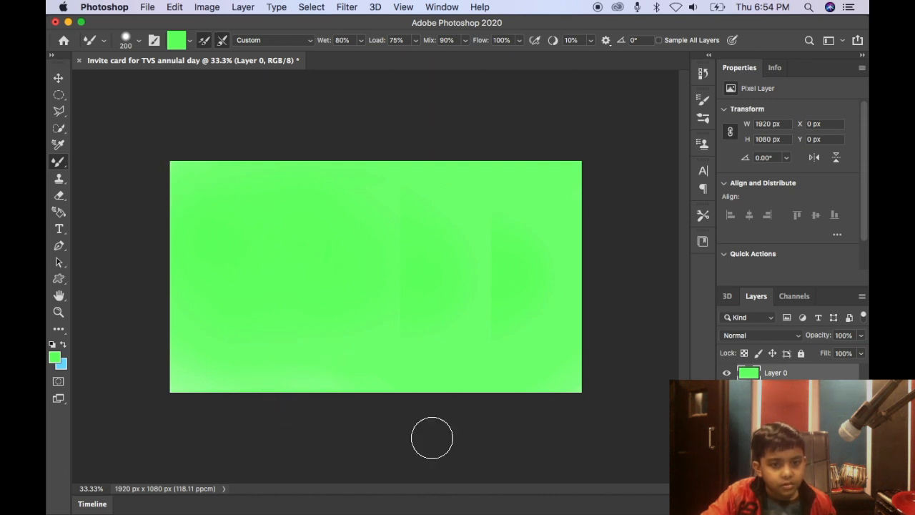
{"action": "left_click", "coordinate": [509, 288]}
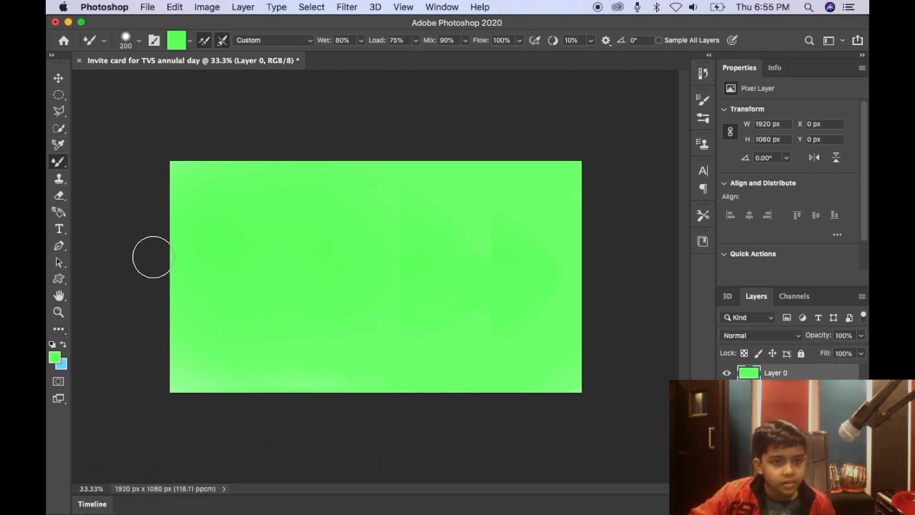
- Set the foreground color to a fully saturated bright green (RGB 0, 255, 0)
{"action": "left_click", "coordinate": [56, 357]}
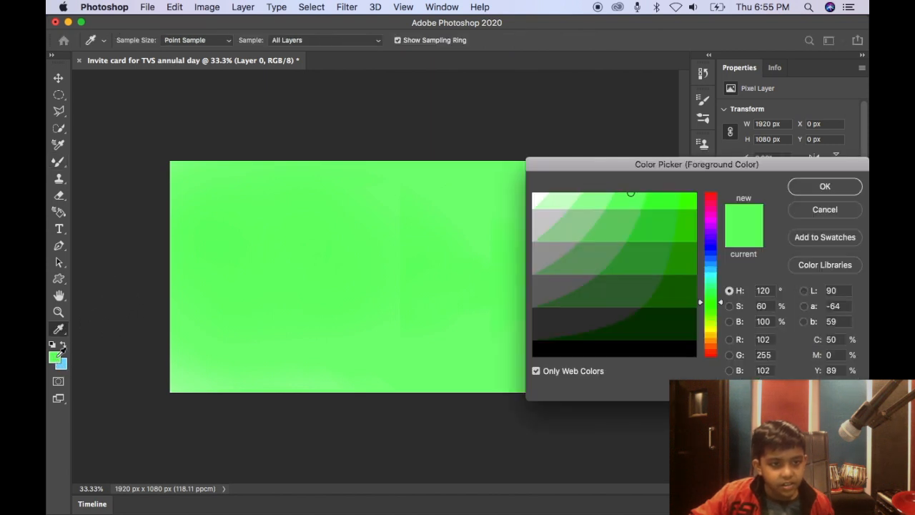
{"action": "left_click", "coordinate": [710, 279]}
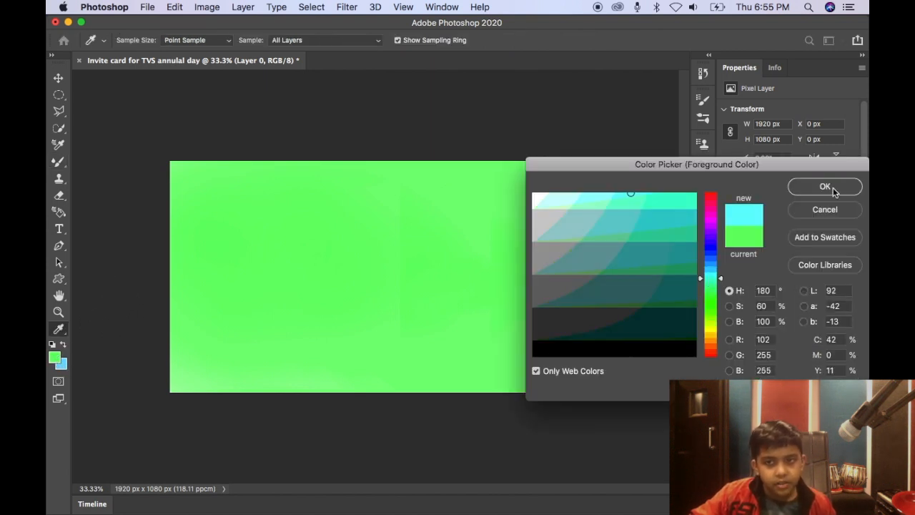
{"action": "left_click", "coordinate": [715, 306]}
{"action": "left_click_drag", "start_coordinate": [716, 307], "coordinate": [715, 300]}
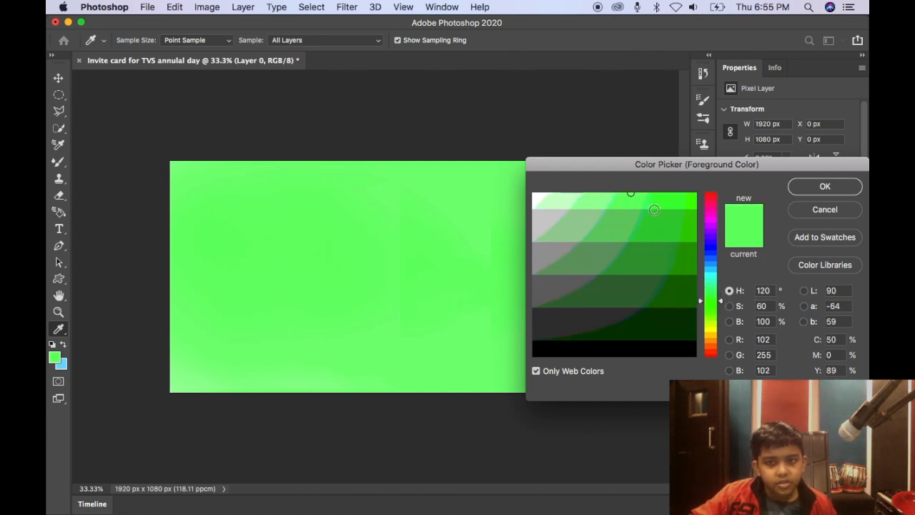
{"action": "left_click", "coordinate": [688, 207]}
{"action": "left_click", "coordinate": [822, 187]}
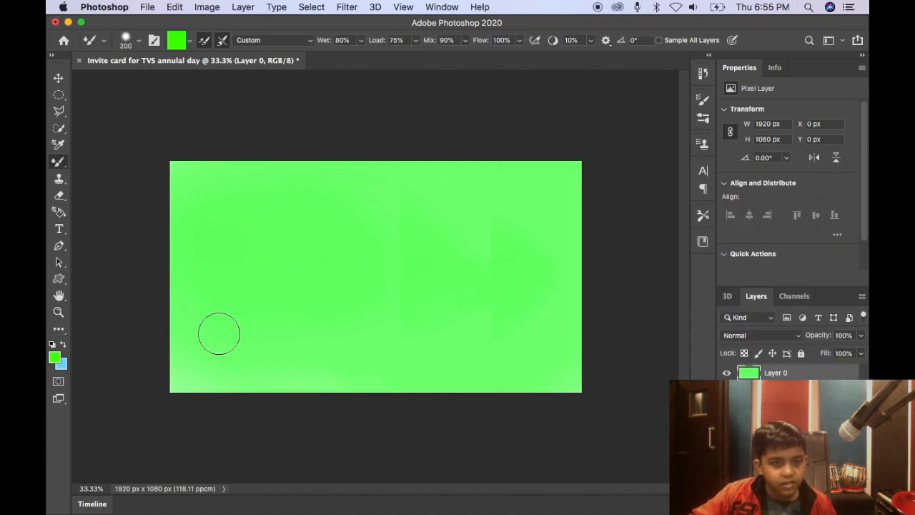
- Enlarge the Mixer Brush to 600 px and paint bright green strokes across the full width of the canvas's middle
{"action": "key", "text": "bracketright"}
{"action": "key", "text": "bracketright"}
{"action": "key", "text": "bracketright"}
{"action": "key", "text": "bracketright"}
{"action": "key", "text": "bracketright"}
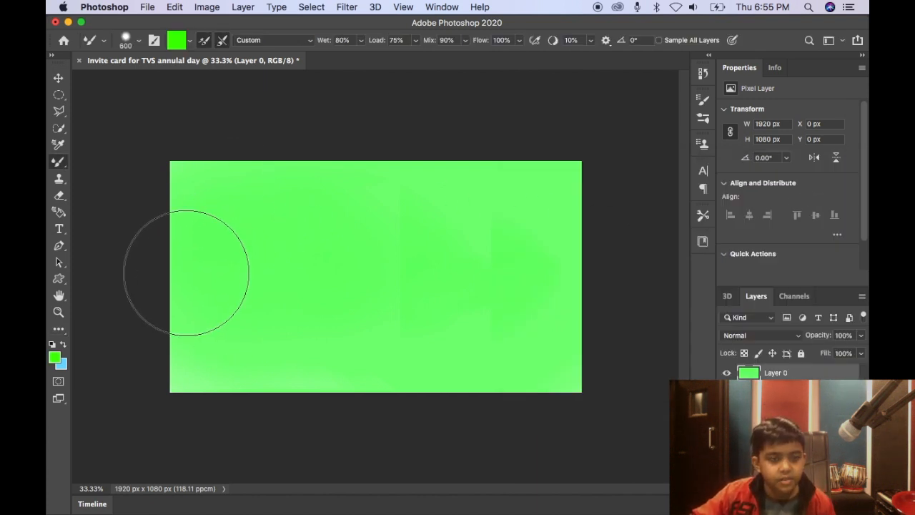
{"action": "mouse_move", "coordinate": [183, 263]}
{"action": "left_mouse_down"}
{"action": "mouse_move", "coordinate": [426, 283]}
{"action": "mouse_move", "coordinate": [603, 276]}
{"action": "left_mouse_up"}
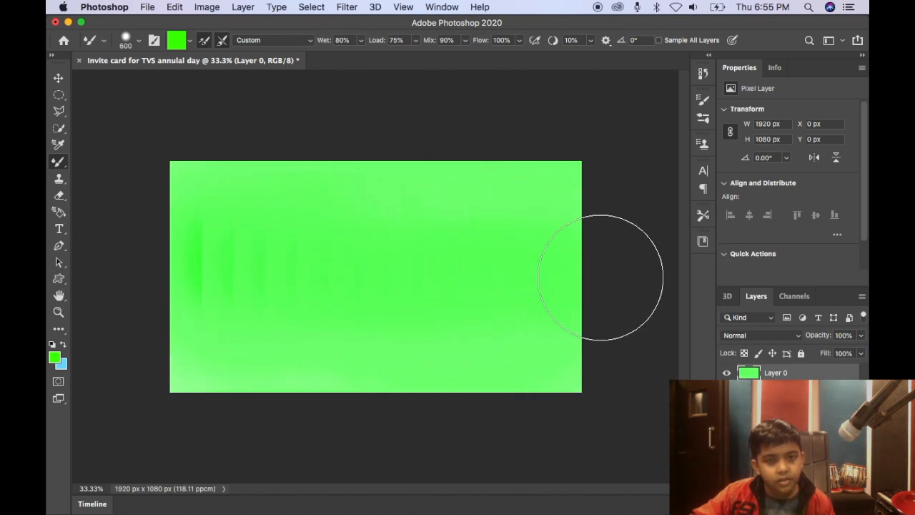
{"action": "mouse_move", "coordinate": [188, 265]}
{"action": "left_mouse_down"}
{"action": "mouse_move", "coordinate": [230, 264]}
{"action": "mouse_move", "coordinate": [338, 277]}
{"action": "mouse_move", "coordinate": [584, 262]}
{"action": "left_mouse_up"}
{"action": "left_click_drag", "start_coordinate": [215, 259], "coordinate": [563, 263]}
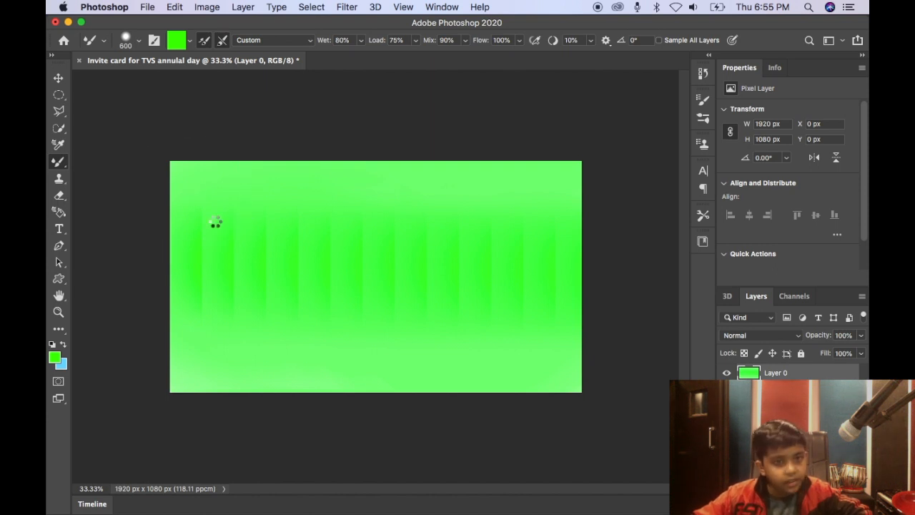
- Start an empty text line in the canvas's upper-left corner and set its color to black
{"action": "key", "text": "t"}
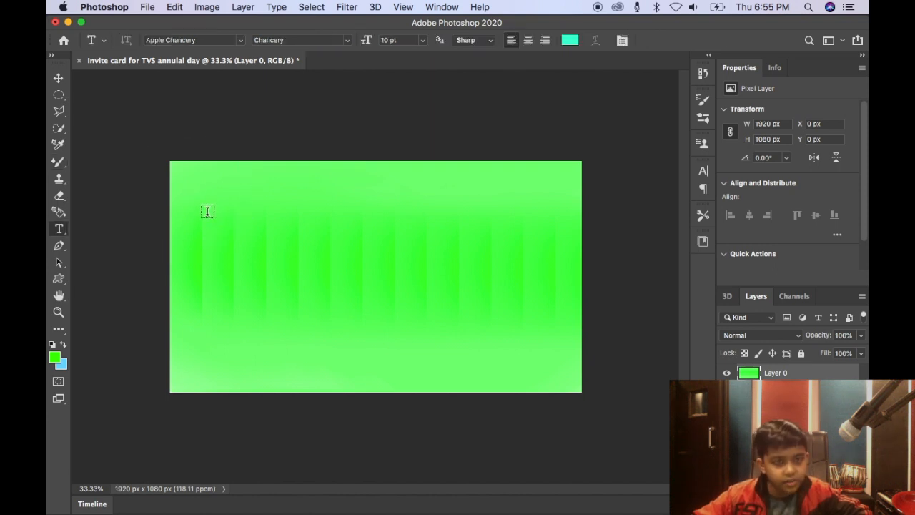
{"action": "left_click", "coordinate": [187, 176]}
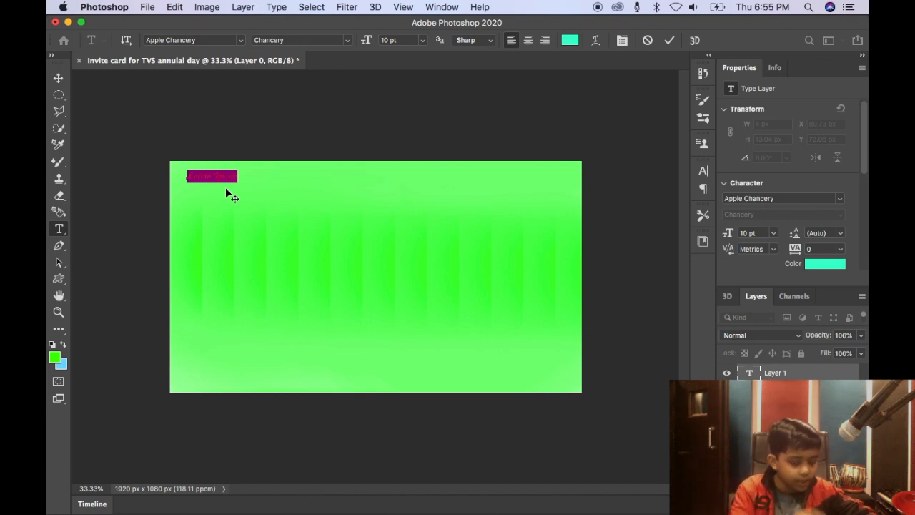
{"action": "key", "text": "BackSpace"}
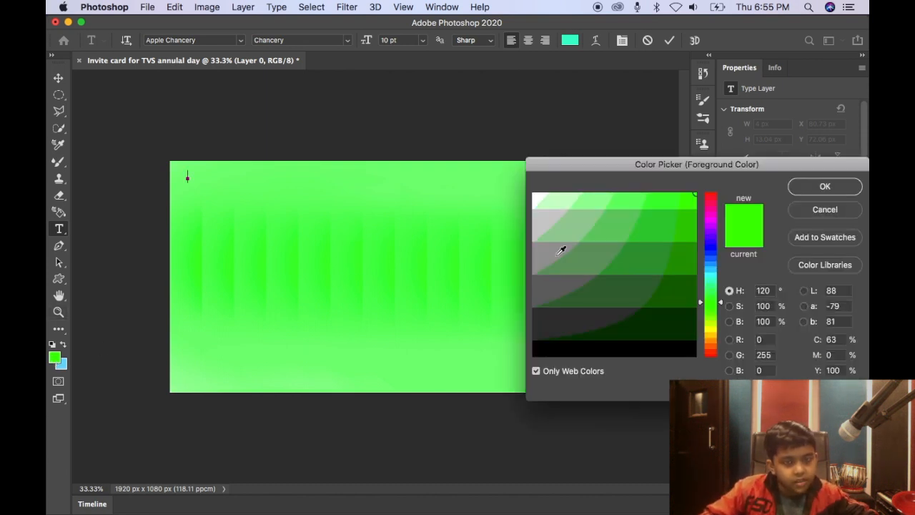
{"action": "left_click", "coordinate": [687, 354]}
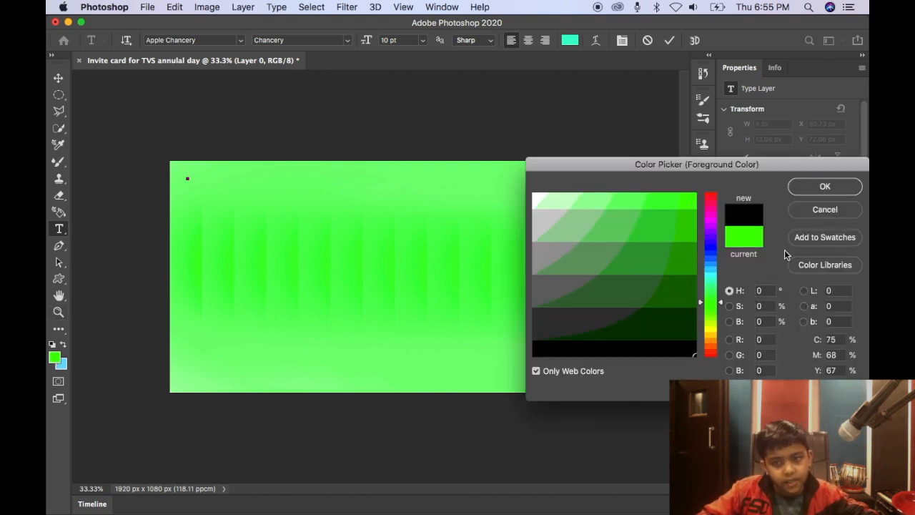
{"action": "left_click", "coordinate": [822, 188]}
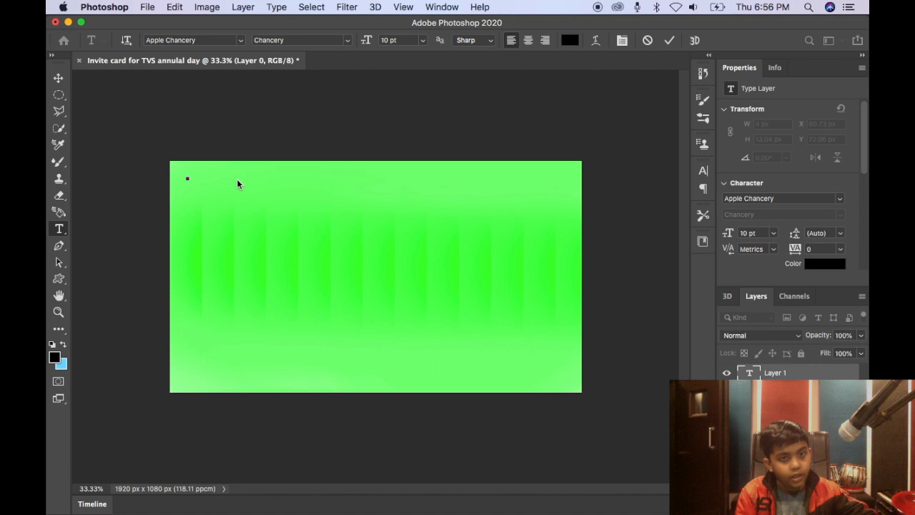
- Enter "Please join our annual function" as the heading text and commit it
{"action": "type", "text": "Pl"}
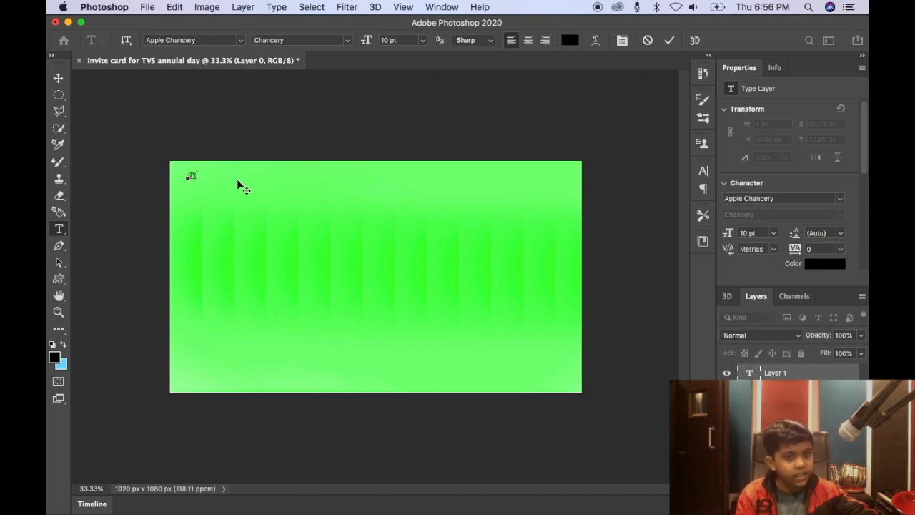
{"action": "type", "text": "ease join"}
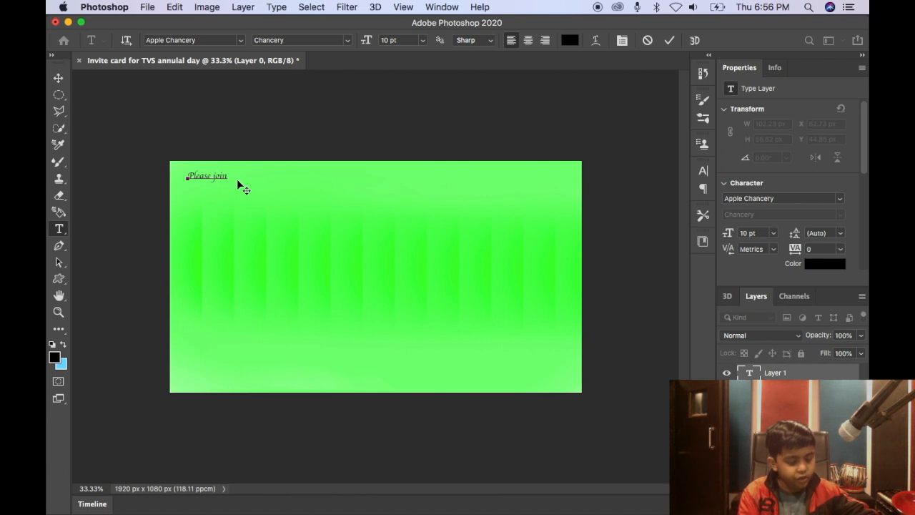
{"action": "type", "text": " our annual function"}
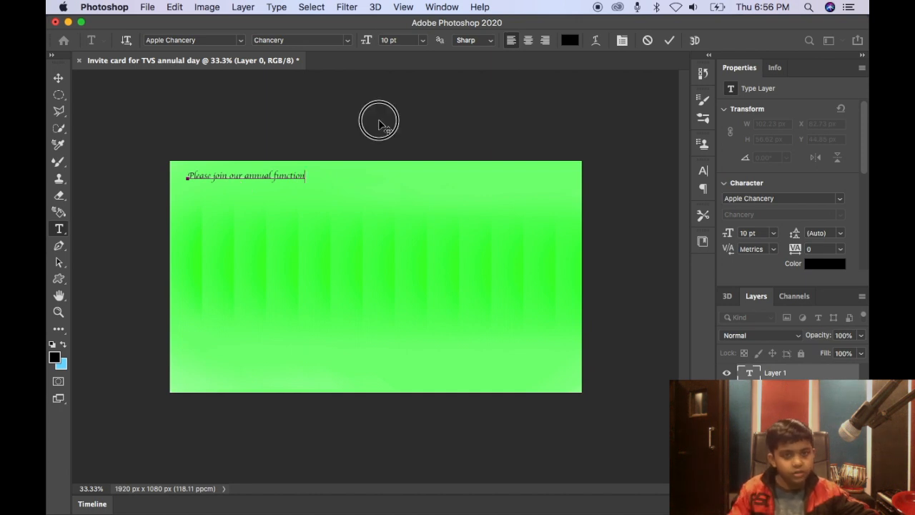
{"action": "left_click", "coordinate": [670, 40]}
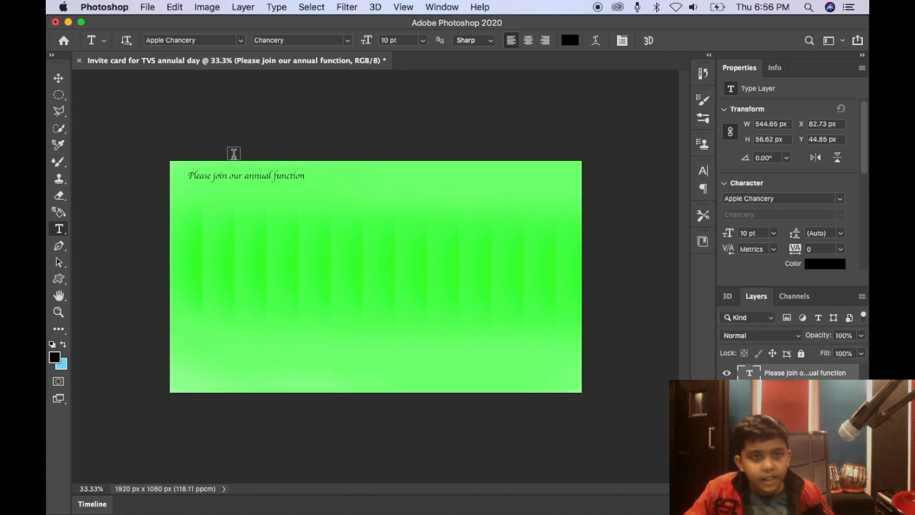
- Change the whole heading's font to Comic Sans MS and its size to 18 pt
{"action": "left_click", "coordinate": [251, 176]}
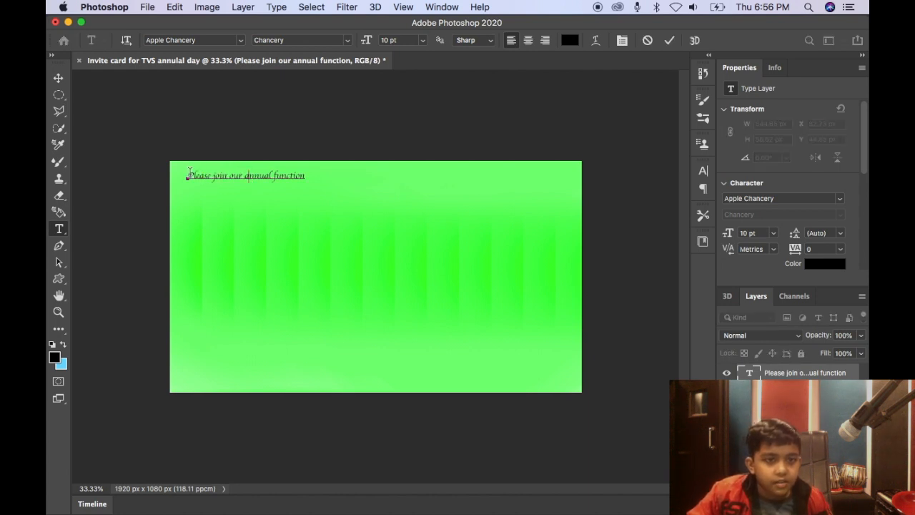
{"action": "left_click_drag", "start_coordinate": [190, 177], "coordinate": [334, 186]}
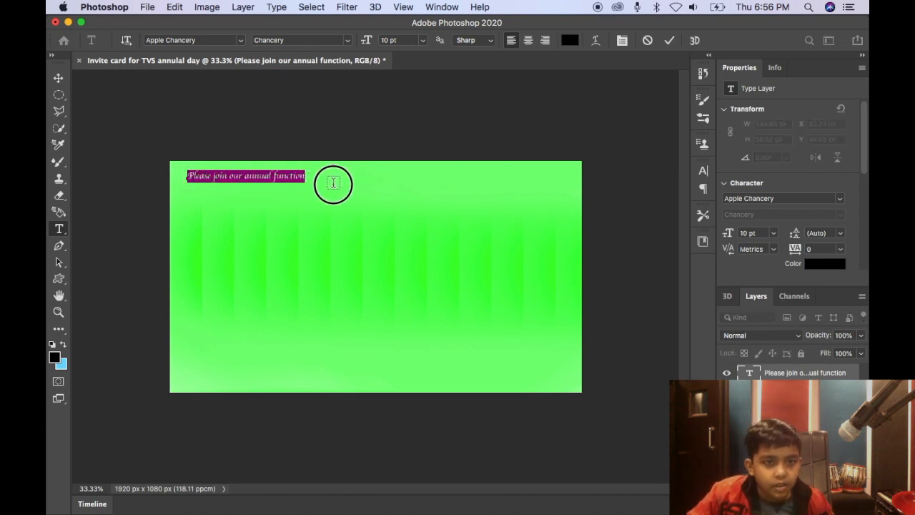
{"action": "left_click", "coordinate": [241, 42]}
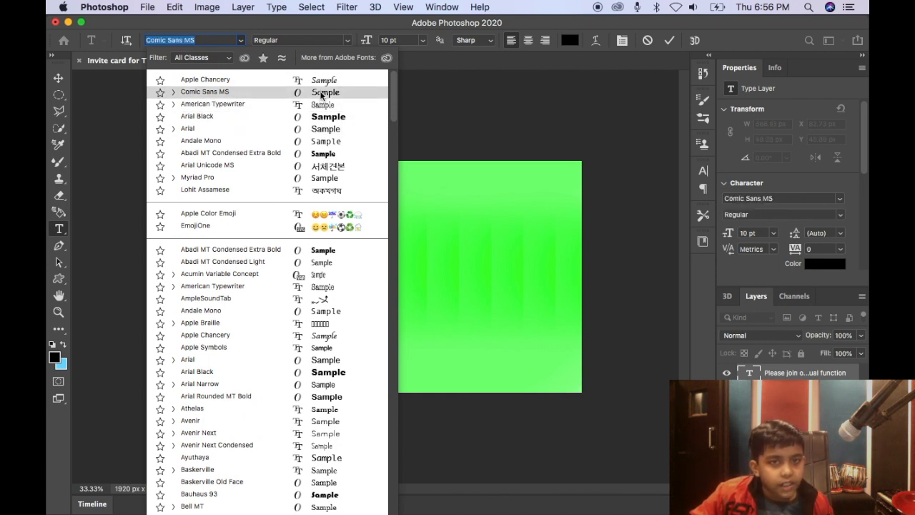
{"action": "left_click", "coordinate": [321, 95]}
{"action": "left_click", "coordinate": [422, 41]}
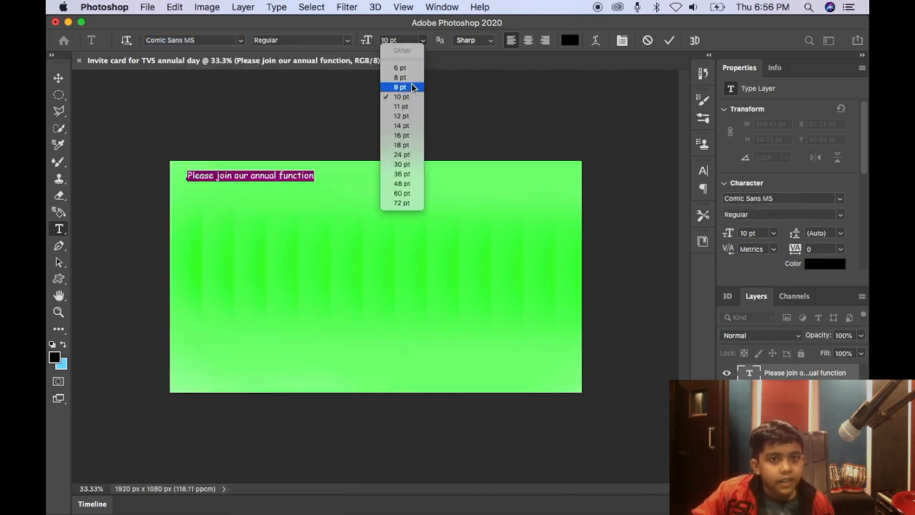
{"action": "left_click", "coordinate": [399, 146]}
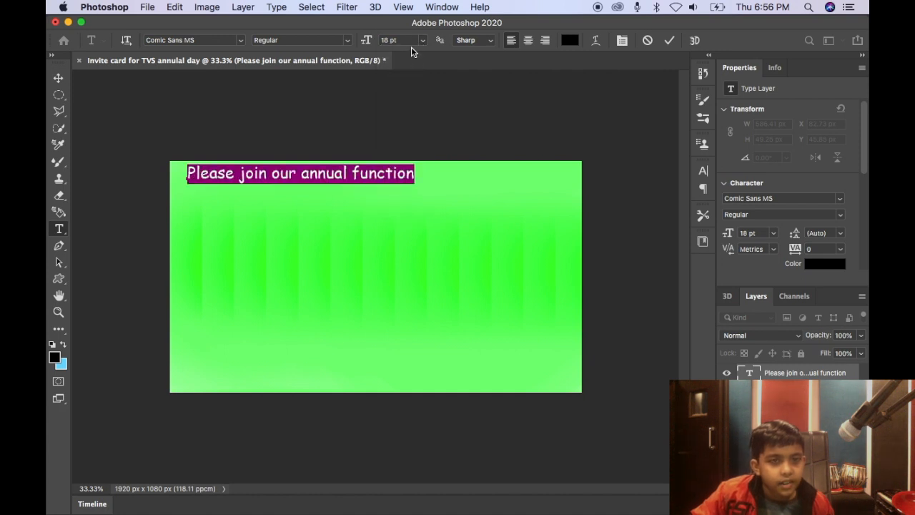
{"action": "left_click", "coordinate": [671, 41]}
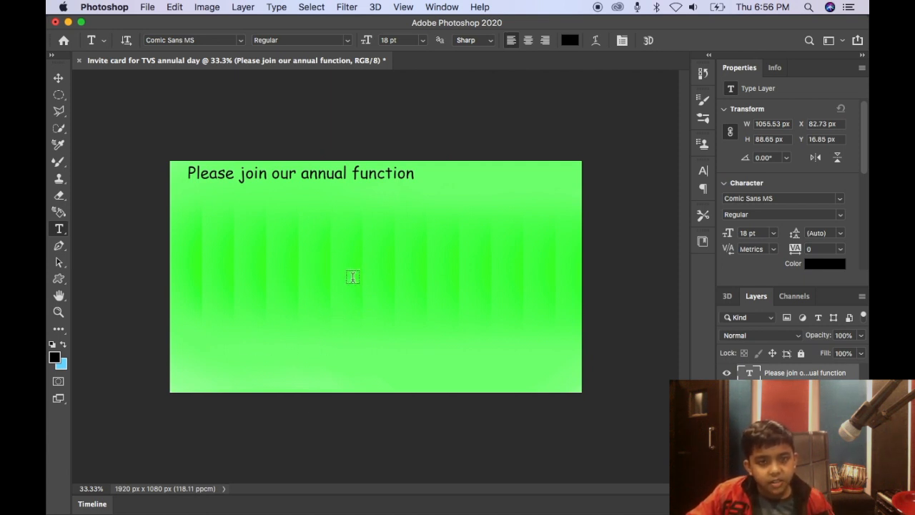
- Set the foreground color to light cyan (RGB 153, 255, 255)
{"action": "left_click", "coordinate": [54, 357]}
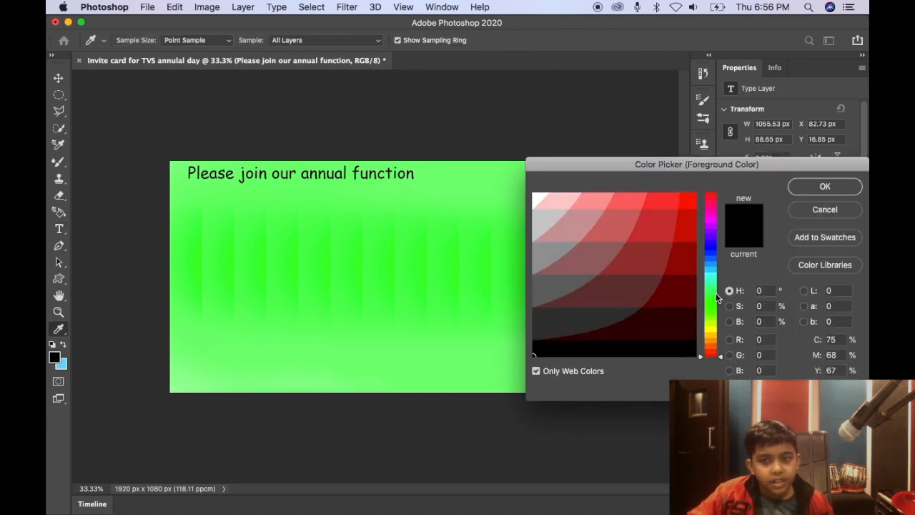
{"action": "mouse_move", "coordinate": [713, 275]}
{"action": "left_mouse_down"}
{"action": "mouse_move", "coordinate": [708, 250]}
{"action": "mouse_move", "coordinate": [713, 271]}
{"action": "left_mouse_up"}
{"action": "left_click", "coordinate": [596, 199]}
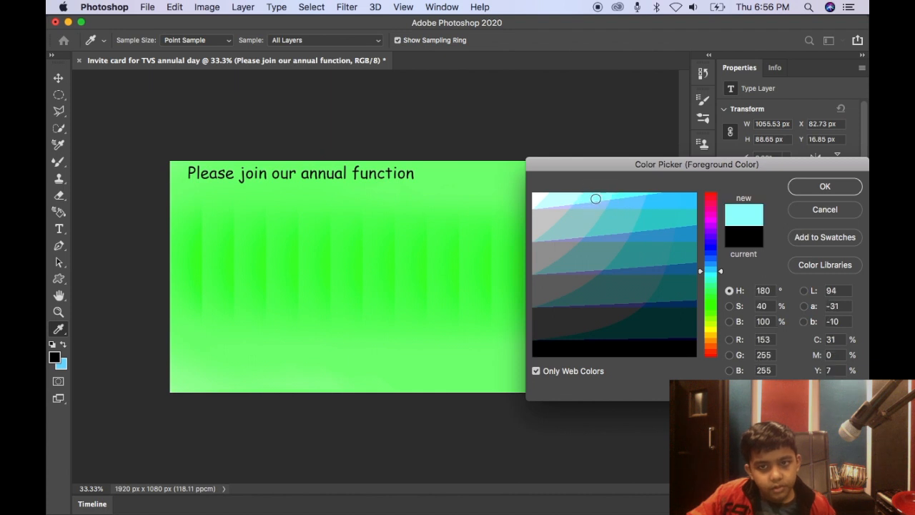
{"action": "left_click", "coordinate": [841, 188]}
- Switch to the Mixer Brush, make Layer 0 the active layer, and reduce the brush to 200 px
{"action": "key", "text": "t"}
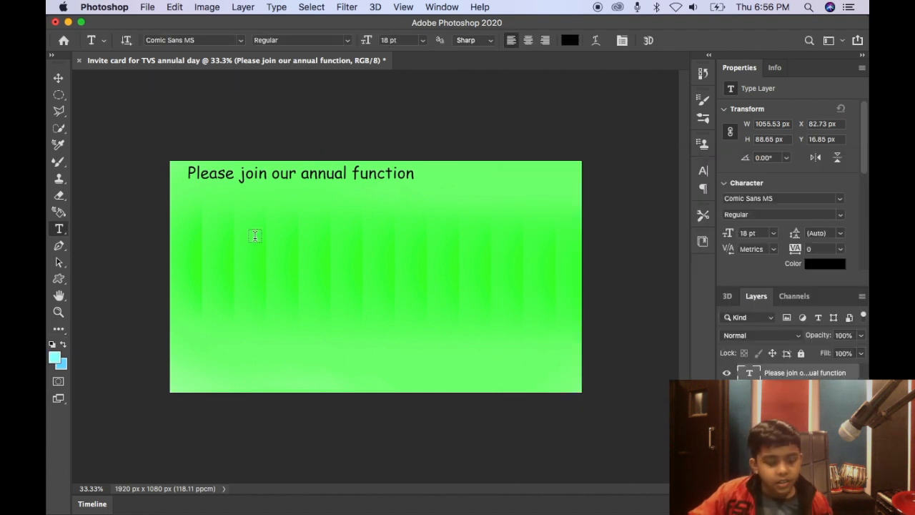
{"action": "key", "text": "b"}
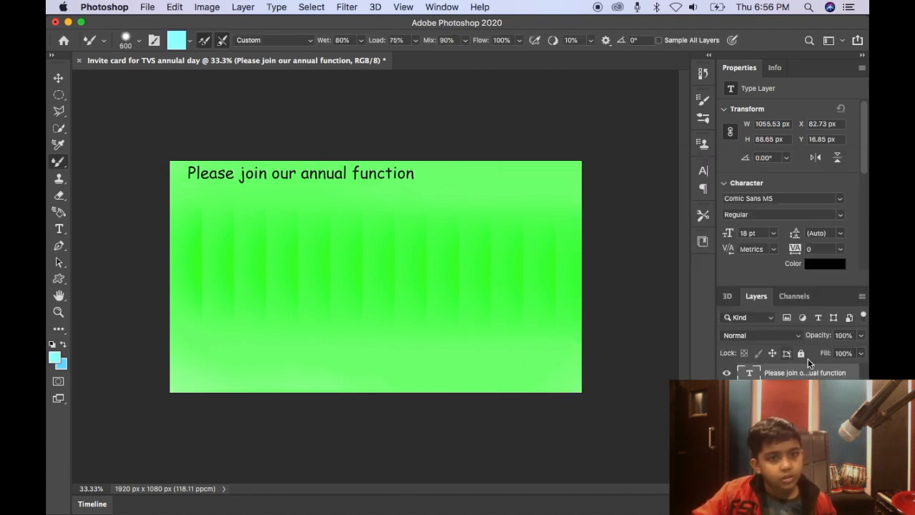
{"action": "left_click", "coordinate": [787, 392]}
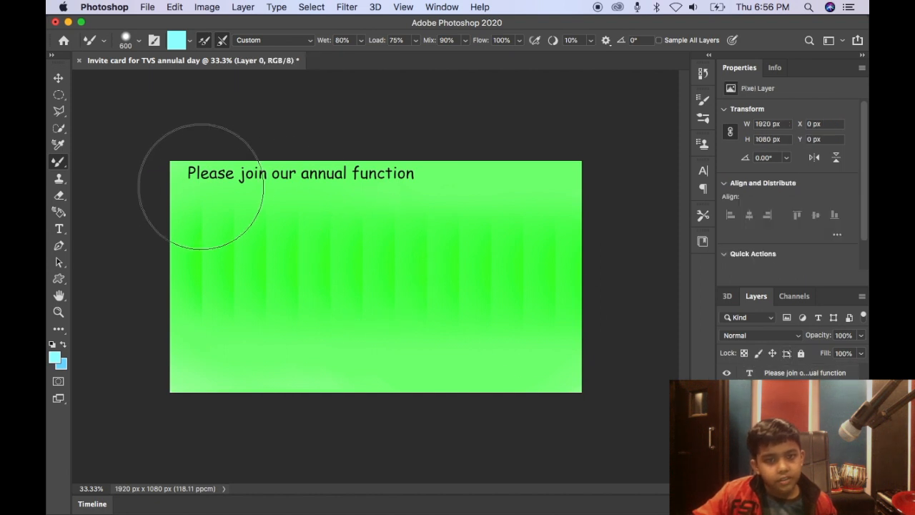
{"action": "key", "text": "bracketleft"}
{"action": "key", "text": "bracketleft"}
{"action": "key", "text": "bracketleft"}
{"action": "key", "text": "bracketleft"}
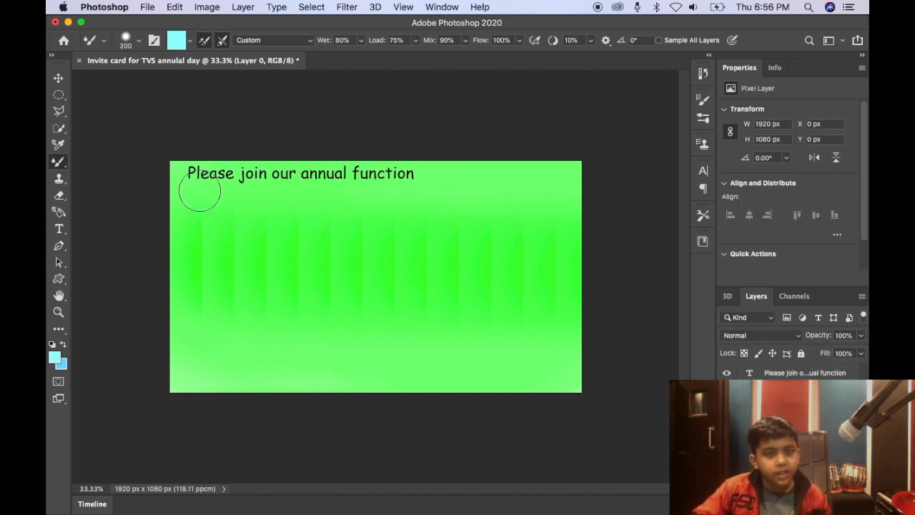
- Paint a light cyan band on Layer 0 behind the heading, covering its full length
{"action": "mouse_move", "coordinate": [198, 183]}
{"action": "left_mouse_down"}
{"action": "mouse_move", "coordinate": [200, 172]}
{"action": "mouse_move", "coordinate": [417, 176]}
{"action": "left_mouse_up"}
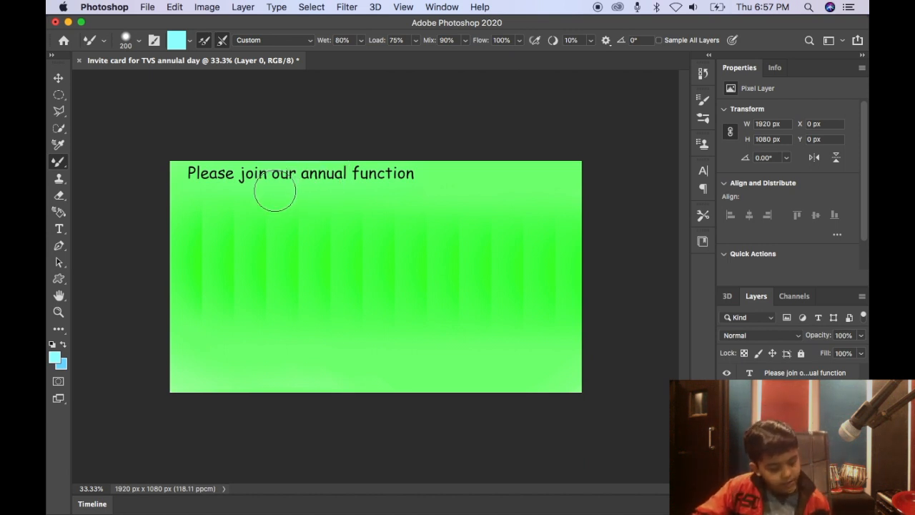
{"action": "key", "text": "super+equal"}
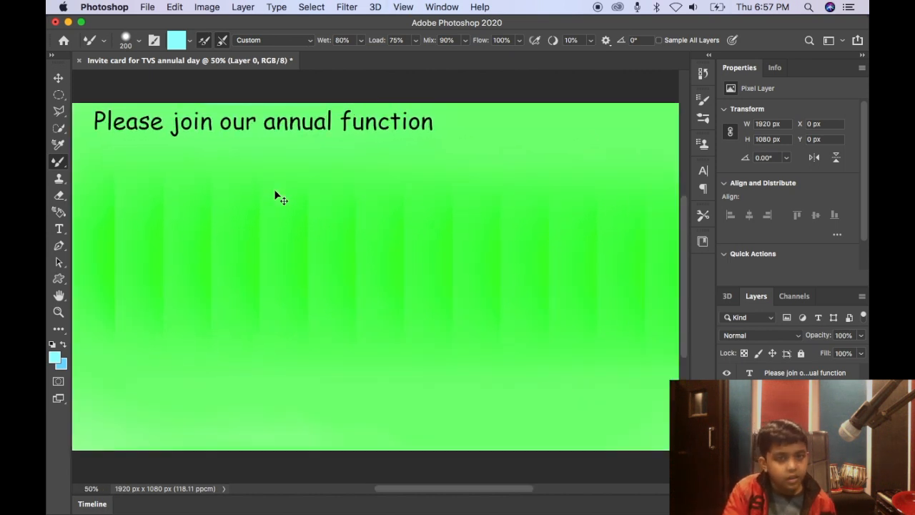
{"action": "key", "text": "super+minus"}
{"action": "key", "text": "super+equal"}
{"action": "key", "text": "super+equal"}
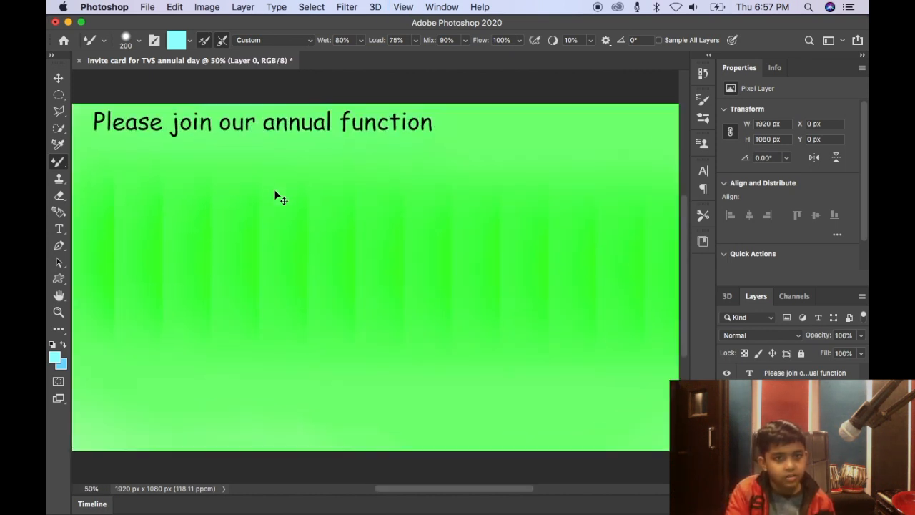
{"action": "key", "text": "super+minus"}
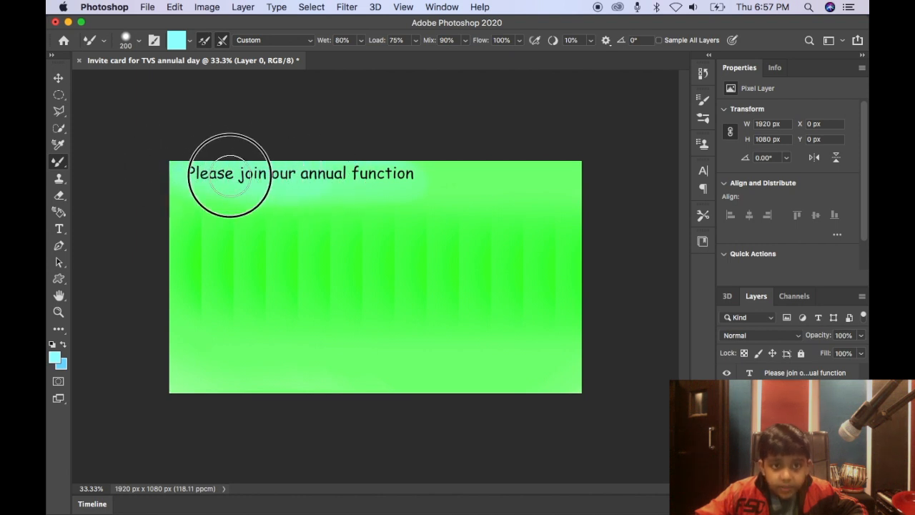
{"action": "left_click_drag", "start_coordinate": [180, 182], "coordinate": [395, 181]}
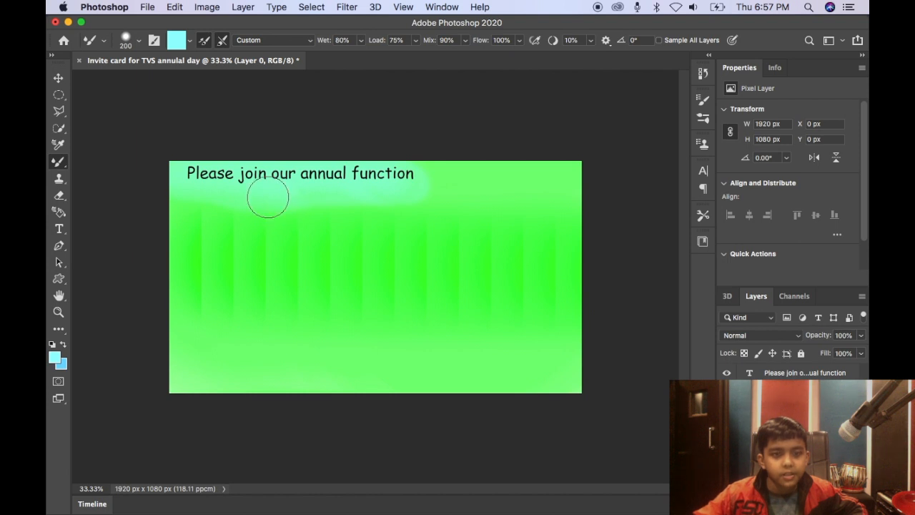
- Set the foreground color to red (RGB 255, 51, 51) and paint over the cyan band behind the heading
{"action": "left_click", "coordinate": [54, 357]}
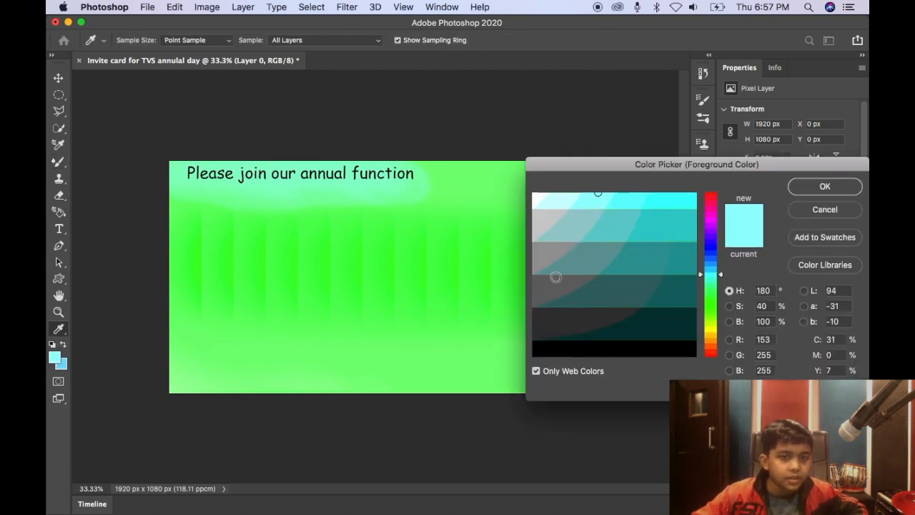
{"action": "left_click_drag", "start_coordinate": [712, 215], "coordinate": [711, 196]}
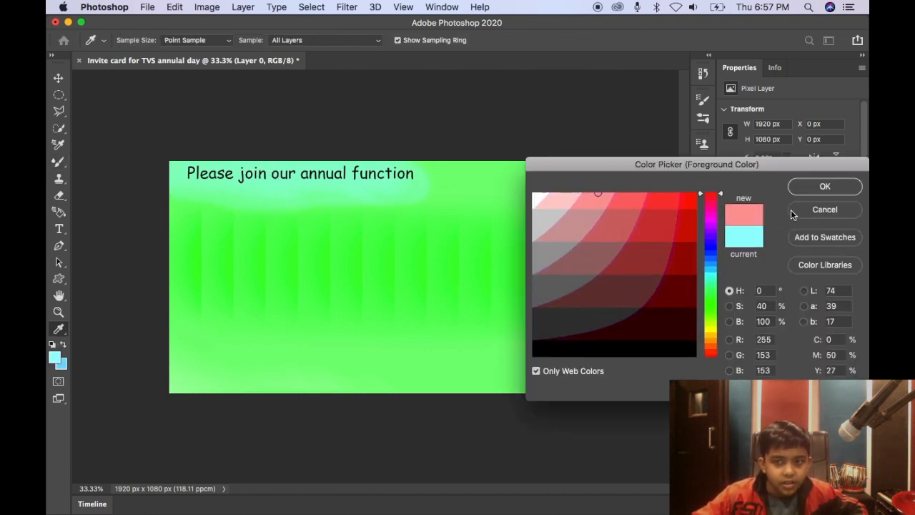
{"action": "left_click", "coordinate": [678, 203]}
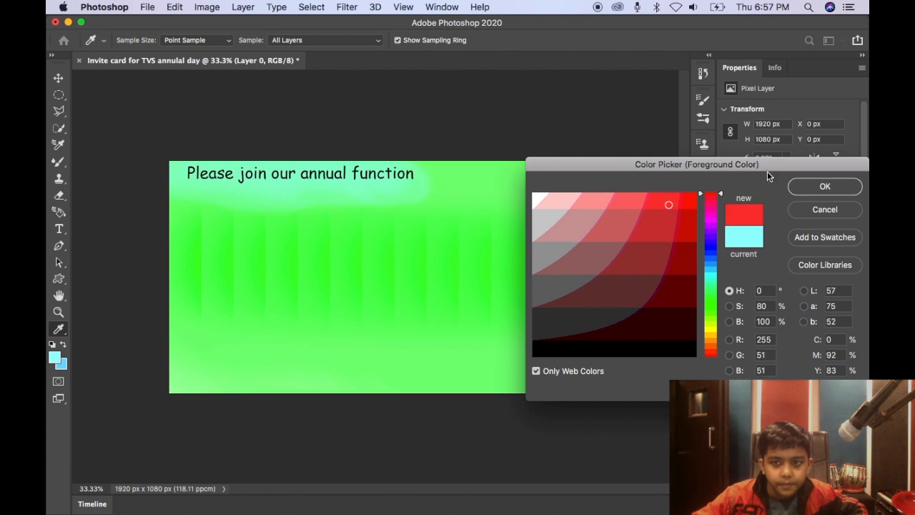
{"action": "left_click", "coordinate": [830, 188]}
{"action": "mouse_move", "coordinate": [190, 181]}
{"action": "left_mouse_down"}
{"action": "mouse_move", "coordinate": [349, 166]}
{"action": "mouse_move", "coordinate": [165, 182]}
{"action": "mouse_move", "coordinate": [317, 176]}
{"action": "mouse_move", "coordinate": [344, 185]}
{"action": "mouse_move", "coordinate": [272, 174]}
{"action": "mouse_move", "coordinate": [417, 176]}
{"action": "mouse_move", "coordinate": [293, 171]}
{"action": "mouse_move", "coordinate": [185, 189]}
{"action": "left_mouse_up"}
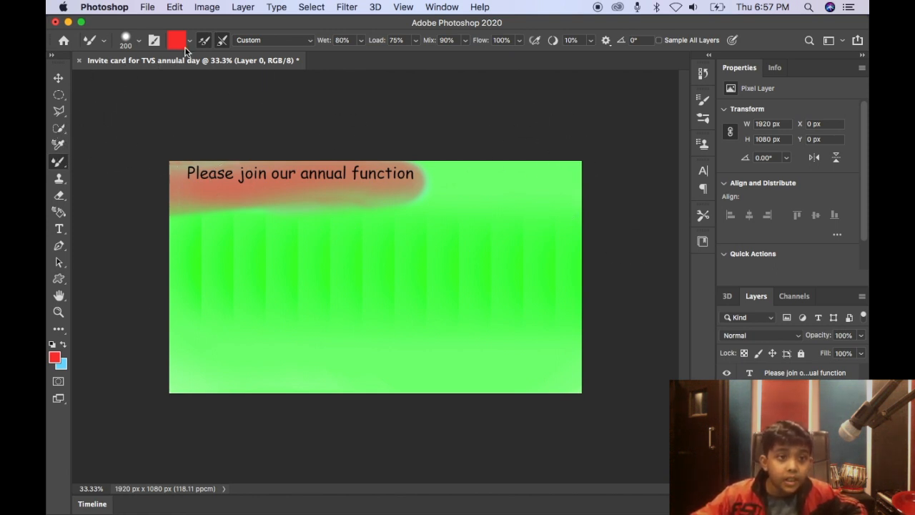
- Darken parts of the red band with the Burn Tool and lighten the band and its surroundings with the Dodge Tool
{"action": "left_click", "coordinate": [62, 330]}
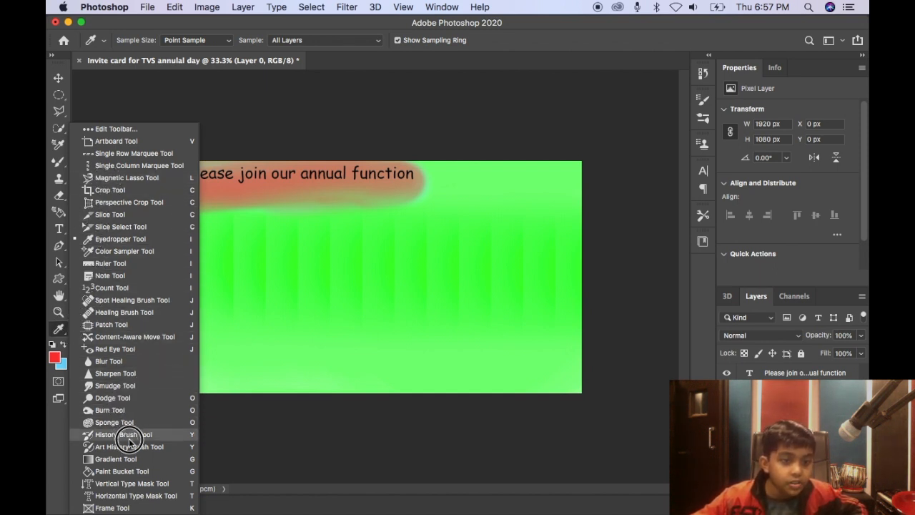
{"action": "left_click", "coordinate": [122, 412]}
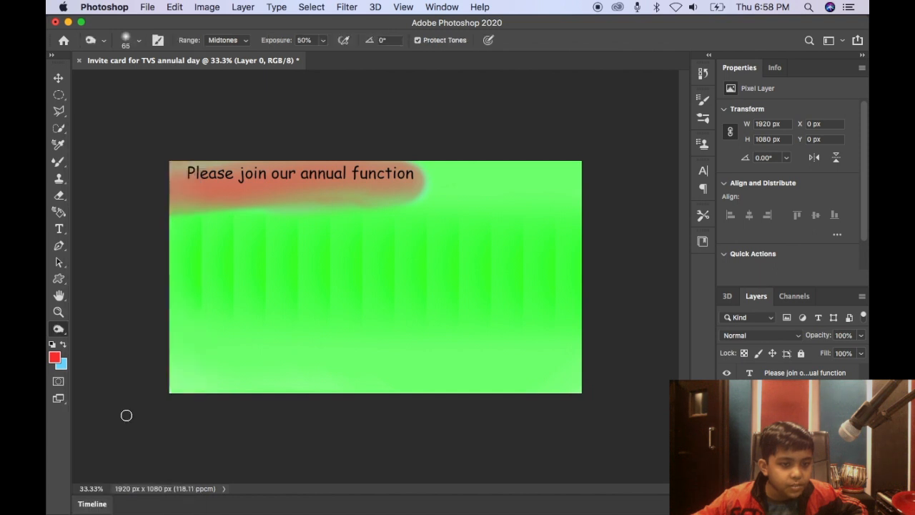
{"action": "mouse_move", "coordinate": [358, 207]}
{"action": "left_mouse_down"}
{"action": "mouse_move", "coordinate": [319, 201]}
{"action": "mouse_move", "coordinate": [225, 213]}
{"action": "mouse_move", "coordinate": [274, 180]}
{"action": "mouse_move", "coordinate": [219, 205]}
{"action": "mouse_move", "coordinate": [179, 203]}
{"action": "mouse_move", "coordinate": [195, 208]}
{"action": "left_mouse_up"}
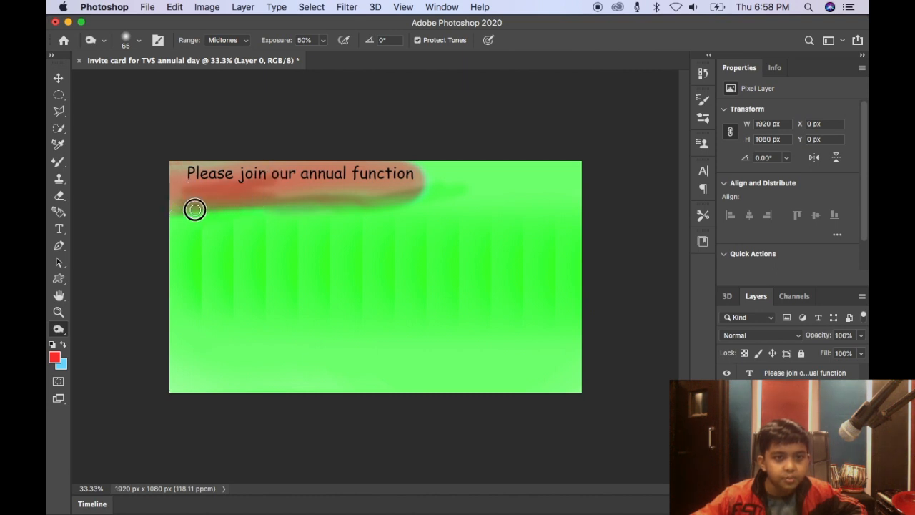
{"action": "left_click", "coordinate": [58, 332]}
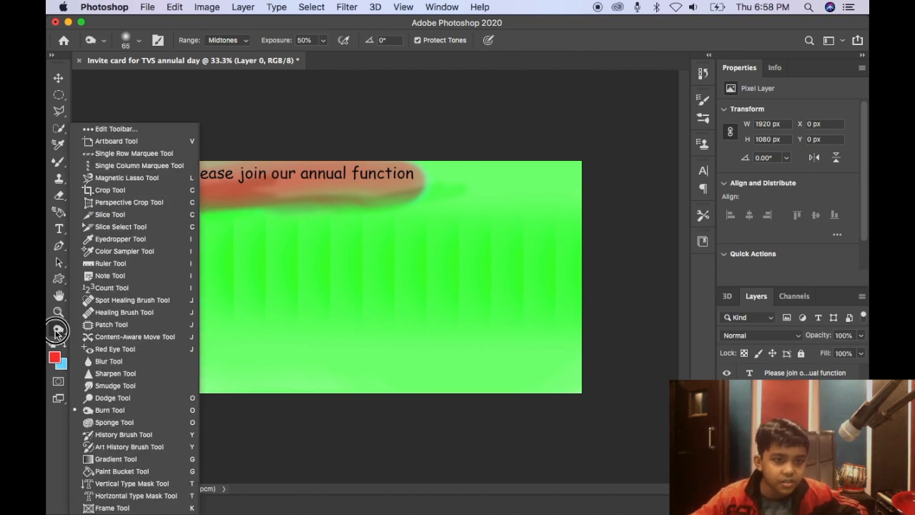
{"action": "left_click", "coordinate": [126, 397]}
{"action": "mouse_move", "coordinate": [405, 195]}
{"action": "left_mouse_down"}
{"action": "mouse_move", "coordinate": [231, 204]}
{"action": "mouse_move", "coordinate": [350, 215]}
{"action": "left_mouse_up"}
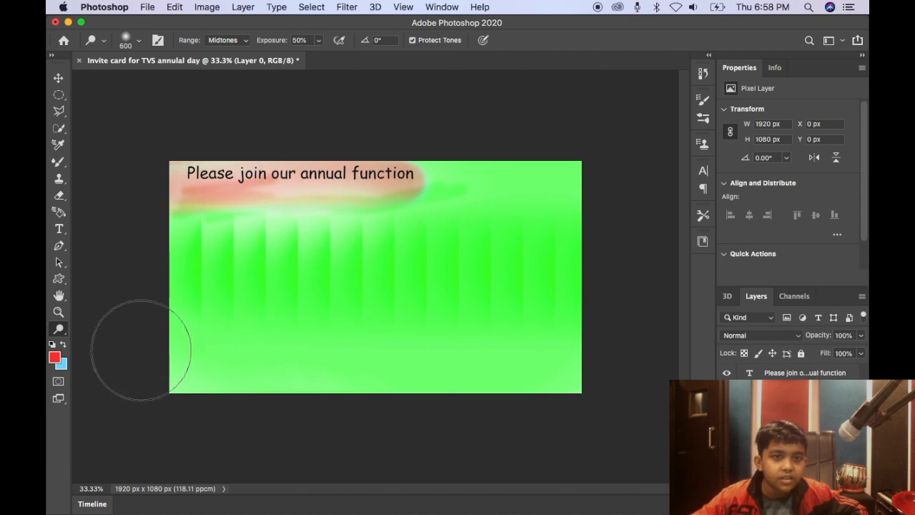
- Outline an irregular area in the green background below the heading with the Patch Tool, cut it out, and undo the cut
{"action": "right_click", "coordinate": [58, 330]}
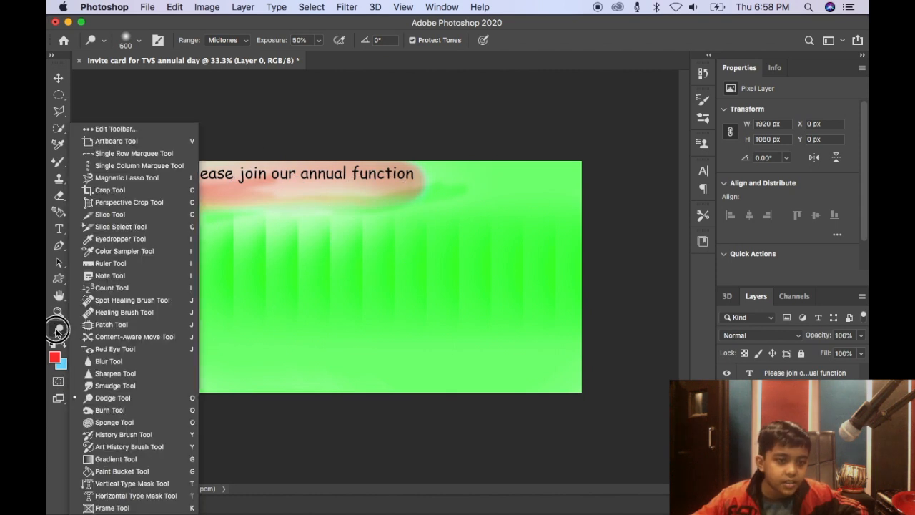
{"action": "left_click", "coordinate": [112, 328]}
{"action": "mouse_move", "coordinate": [258, 238]}
{"action": "left_mouse_down"}
{"action": "mouse_move", "coordinate": [214, 249]}
{"action": "mouse_move", "coordinate": [326, 243]}
{"action": "mouse_move", "coordinate": [346, 261]}
{"action": "mouse_move", "coordinate": [308, 310]}
{"action": "mouse_move", "coordinate": [316, 313]}
{"action": "left_mouse_up"}
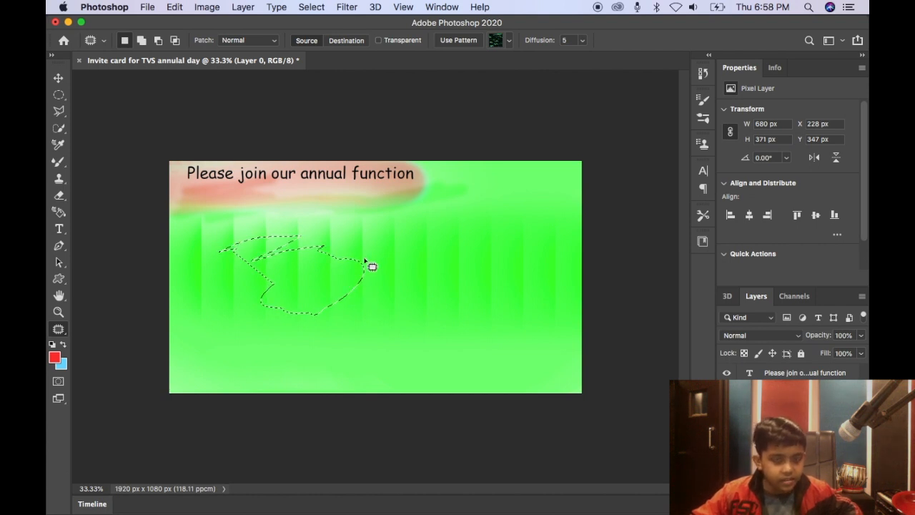
{"action": "key", "text": "super+x"}
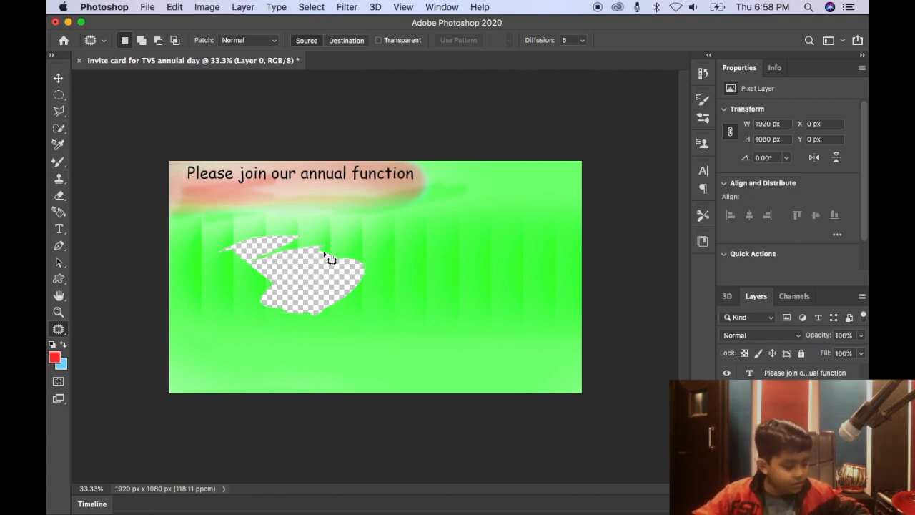
{"action": "key", "text": "super+z"}
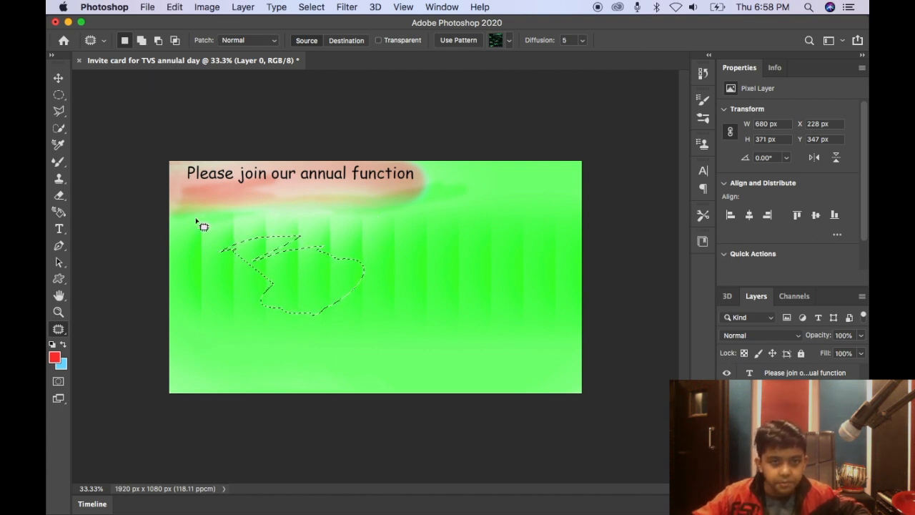
- Outline the lower part of the heading band with the Patch Tool, delete it from Layer 0, and undo the deletion
{"action": "mouse_move", "coordinate": [172, 223]}
{"action": "left_mouse_down"}
{"action": "mouse_move", "coordinate": [308, 235]}
{"action": "mouse_move", "coordinate": [419, 228]}
{"action": "mouse_move", "coordinate": [446, 194]}
{"action": "mouse_move", "coordinate": [444, 155]}
{"action": "left_mouse_up"}
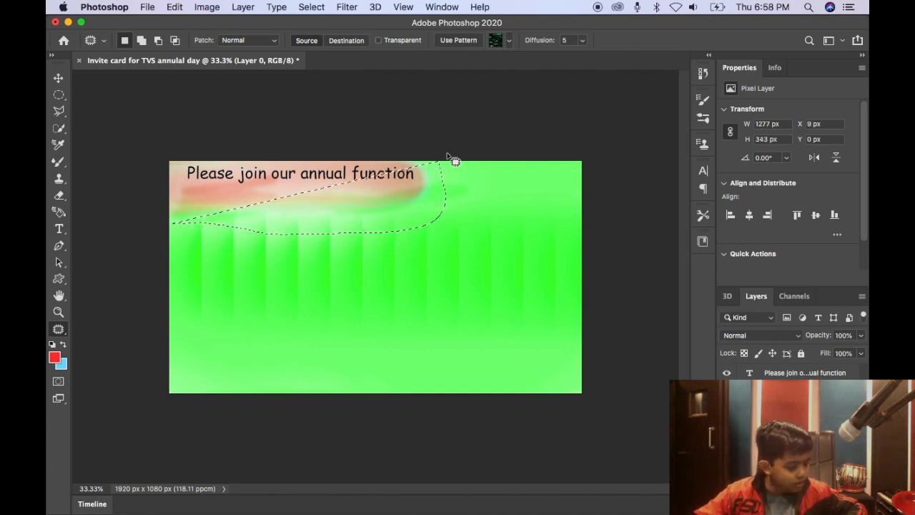
{"action": "key", "text": "Delete"}
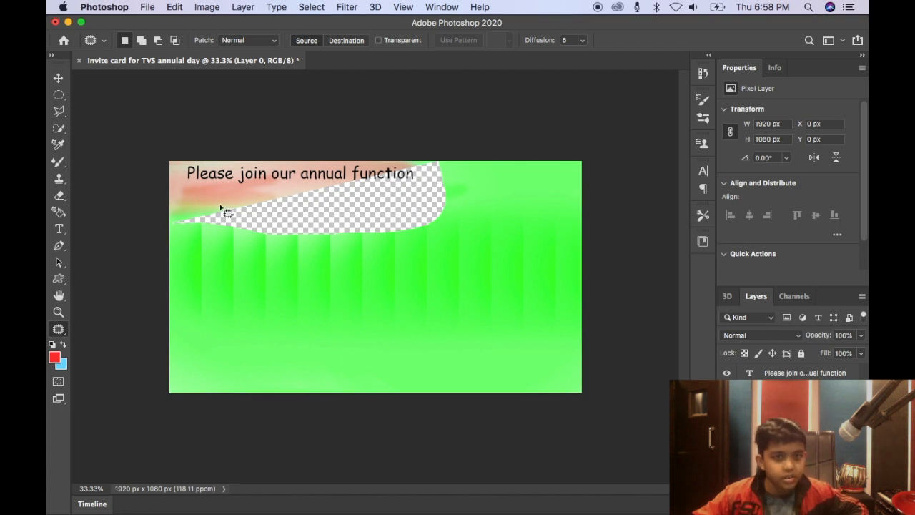
{"action": "mouse_move", "coordinate": [167, 226]}
{"action": "left_mouse_down"}
{"action": "mouse_move", "coordinate": [364, 177]}
{"action": "mouse_move", "coordinate": [428, 148]}
{"action": "mouse_move", "coordinate": [442, 155]}
{"action": "mouse_move", "coordinate": [407, 191]}
{"action": "mouse_move", "coordinate": [360, 212]}
{"action": "mouse_move", "coordinate": [266, 214]}
{"action": "mouse_move", "coordinate": [289, 226]}
{"action": "left_mouse_up"}
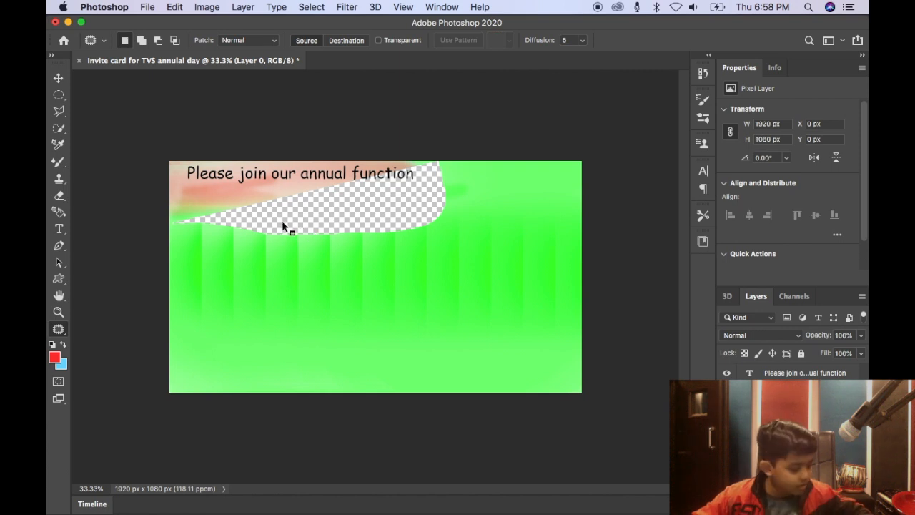
{"action": "key", "text": "super+z"}
{"action": "key", "text": "super+z"}
{"action": "key", "text": "super+z"}
{"action": "key", "text": "super+z"}
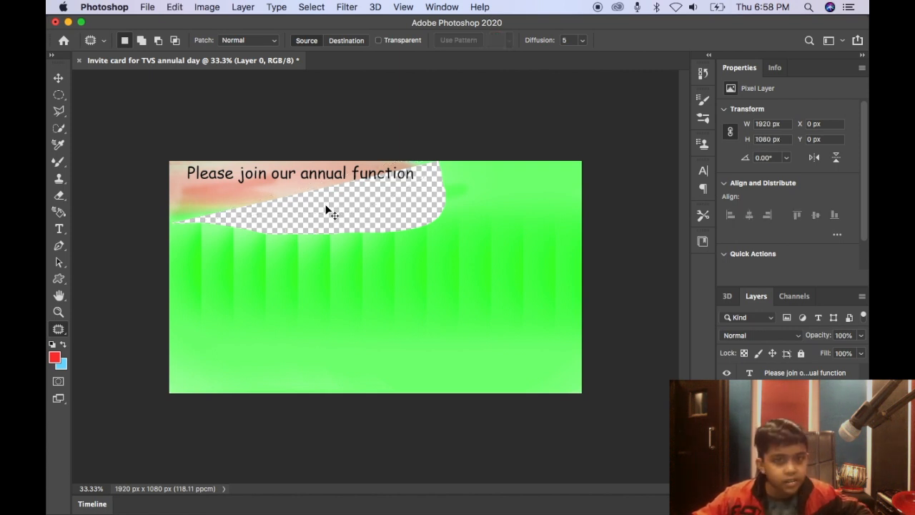
- Cut the whole area behind the heading out of Layer 0 and repaint it red with the 200 px Mixer Brush
{"action": "mouse_move", "coordinate": [132, 218]}
{"action": "left_mouse_down"}
{"action": "mouse_move", "coordinate": [186, 236]}
{"action": "mouse_move", "coordinate": [287, 240]}
{"action": "mouse_move", "coordinate": [376, 226]}
{"action": "mouse_move", "coordinate": [443, 188]}
{"action": "mouse_move", "coordinate": [439, 150]}
{"action": "mouse_move", "coordinate": [377, 119]}
{"action": "mouse_move", "coordinate": [273, 105]}
{"action": "mouse_move", "coordinate": [223, 111]}
{"action": "mouse_move", "coordinate": [161, 139]}
{"action": "mouse_move", "coordinate": [145, 165]}
{"action": "mouse_move", "coordinate": [171, 232]}
{"action": "left_mouse_up"}
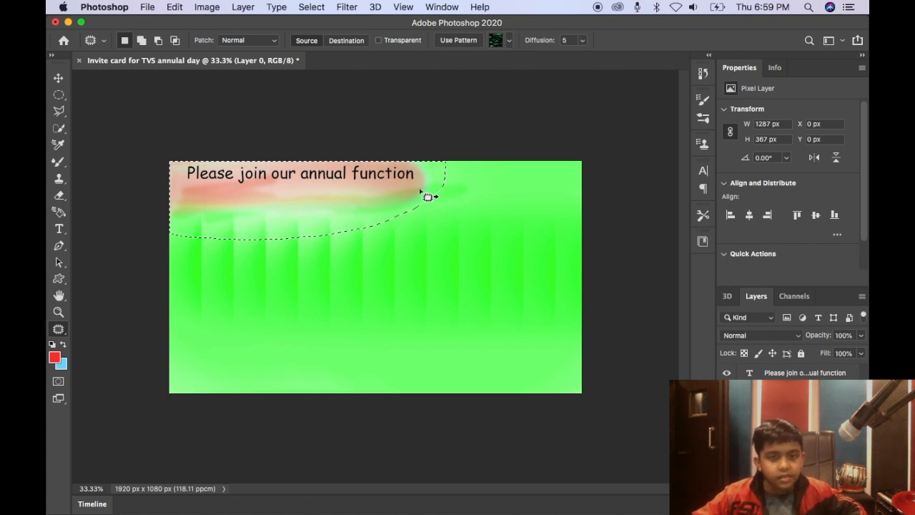
{"action": "key", "text": "super+x"}
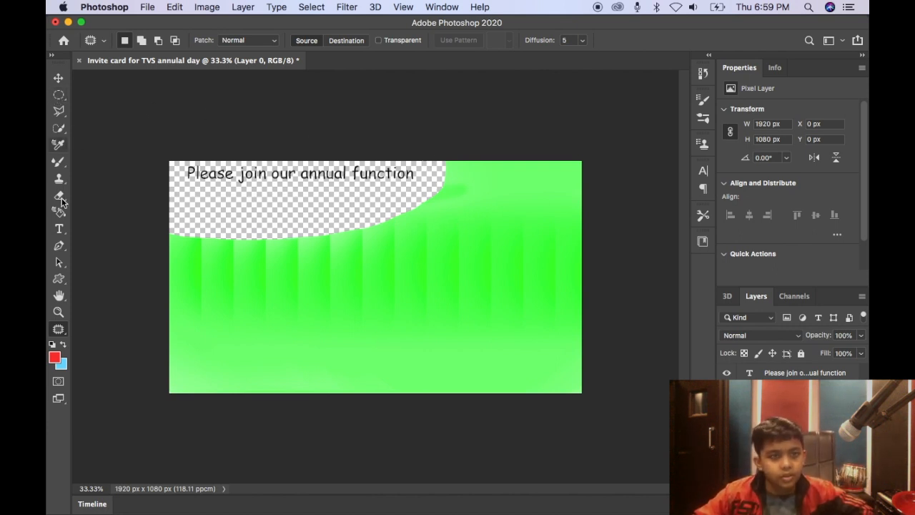
{"action": "key", "text": "b"}
{"action": "mouse_move", "coordinate": [175, 225]}
{"action": "left_mouse_down"}
{"action": "mouse_move", "coordinate": [284, 212]}
{"action": "mouse_move", "coordinate": [221, 227]}
{"action": "mouse_move", "coordinate": [179, 224]}
{"action": "mouse_move", "coordinate": [312, 215]}
{"action": "mouse_move", "coordinate": [279, 190]}
{"action": "mouse_move", "coordinate": [364, 139]}
{"action": "mouse_move", "coordinate": [455, 135]}
{"action": "mouse_move", "coordinate": [167, 176]}
{"action": "mouse_move", "coordinate": [236, 200]}
{"action": "mouse_move", "coordinate": [473, 211]}
{"action": "mouse_move", "coordinate": [418, 203]}
{"action": "mouse_move", "coordinate": [436, 172]}
{"action": "mouse_move", "coordinate": [365, 203]}
{"action": "mouse_move", "coordinate": [235, 225]}
{"action": "left_mouse_up"}
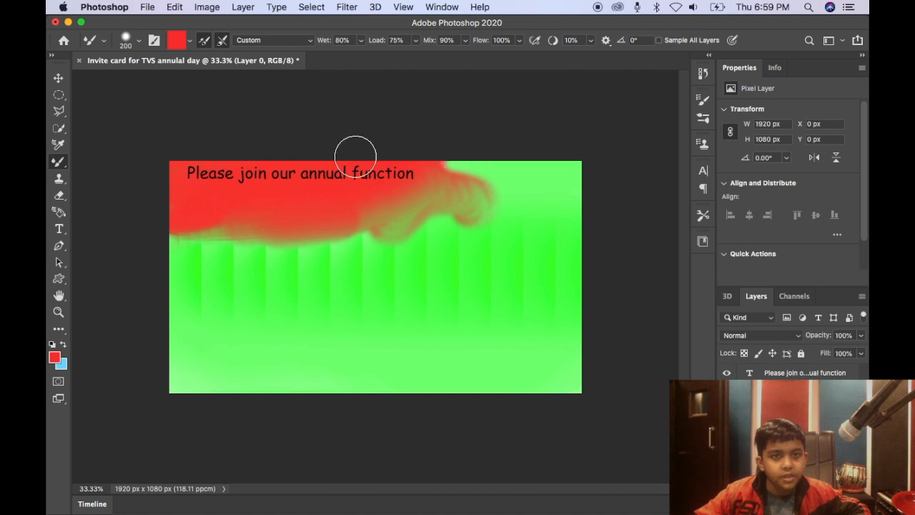
- Apply the basic Blur filter to Layer 0
{"action": "left_click", "coordinate": [351, 7]}
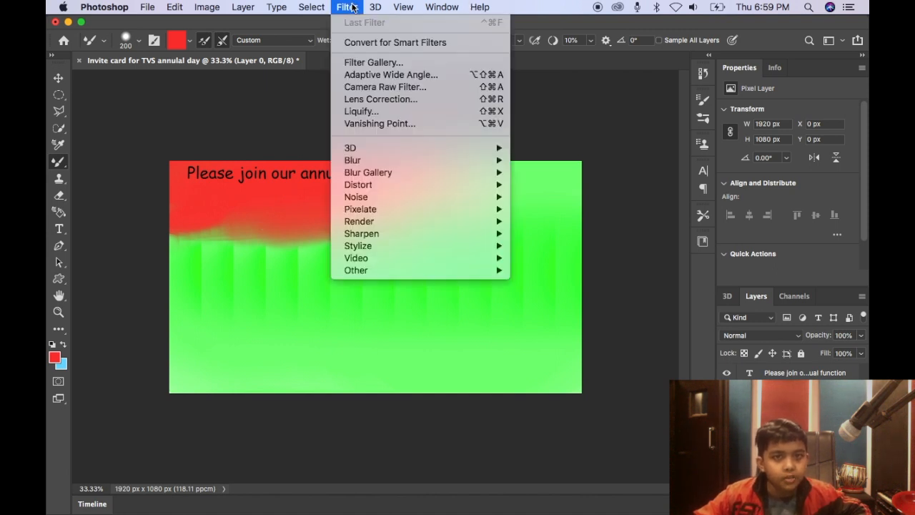
{"action": "mouse_move", "coordinate": [384, 160]}
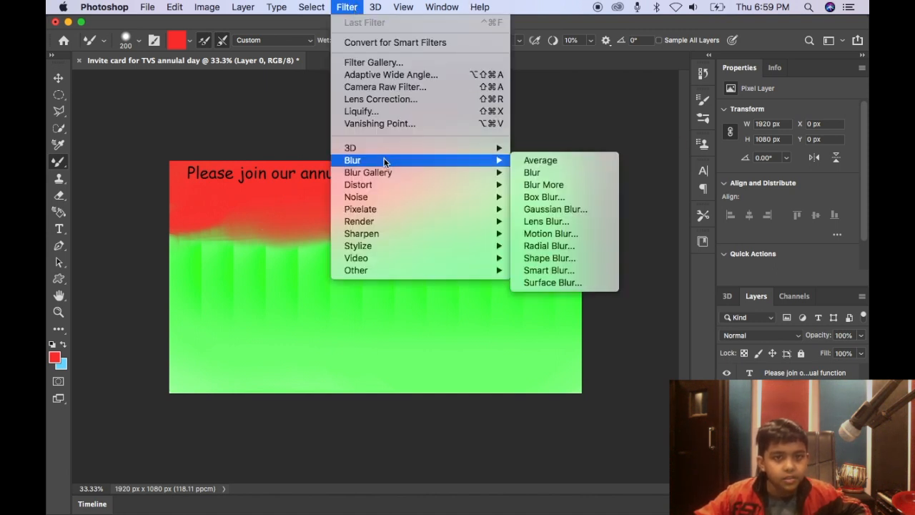
{"action": "left_click", "coordinate": [542, 171]}
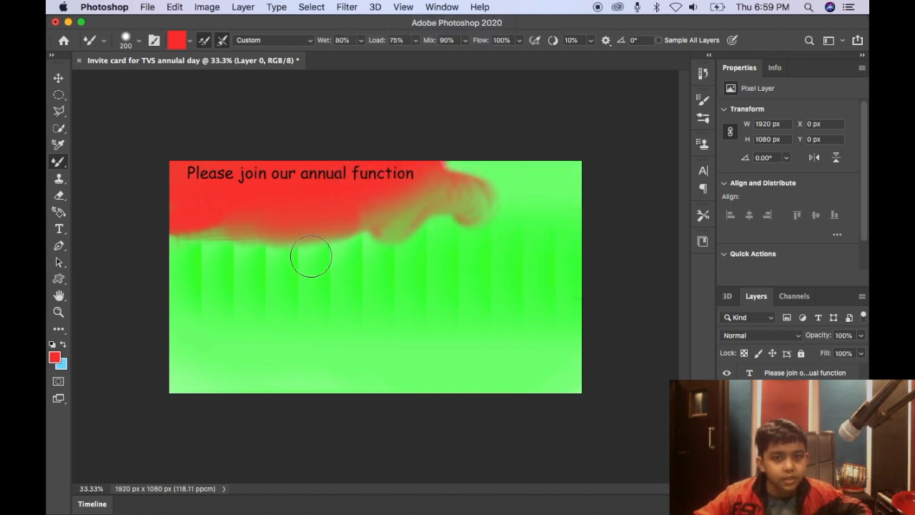
{"action": "left_click", "coordinate": [369, 9]}
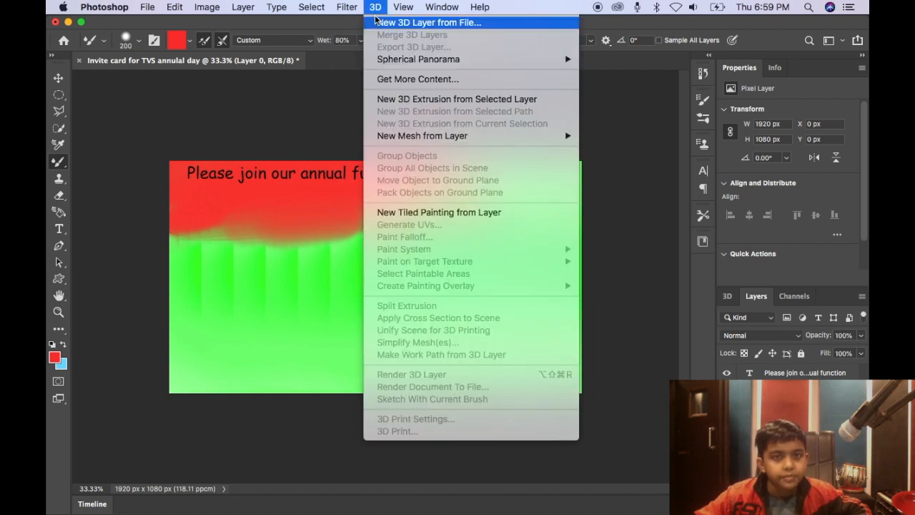
{"action": "mouse_move", "coordinate": [404, 7]}
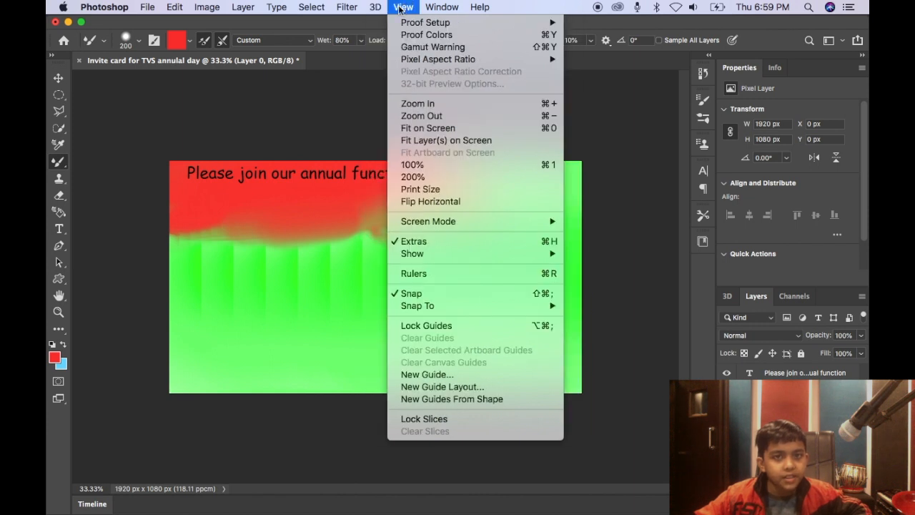
{"action": "mouse_move", "coordinate": [363, 6]}
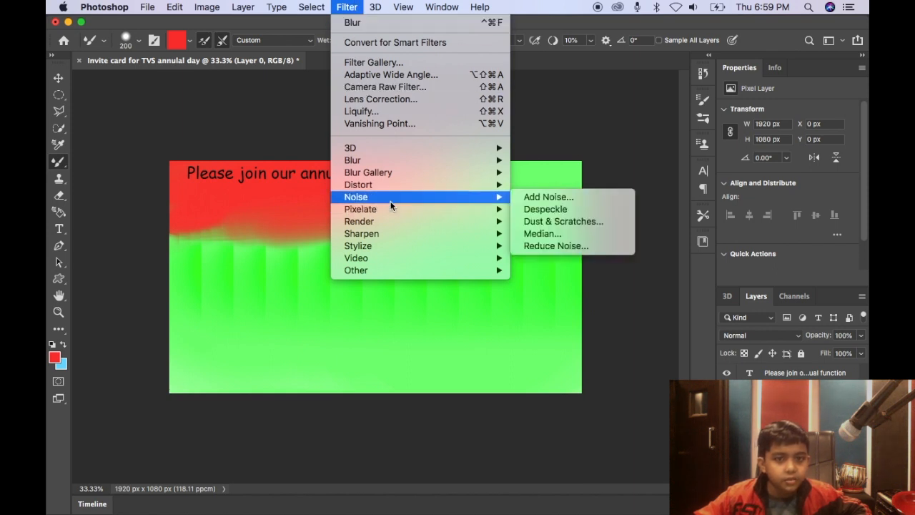
{"action": "mouse_move", "coordinate": [391, 208]}
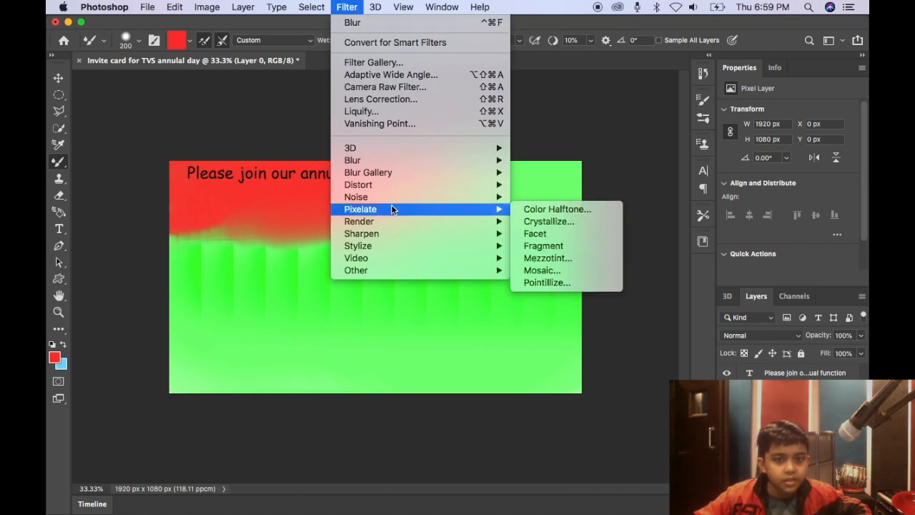
{"action": "left_click", "coordinate": [572, 212]}
{"action": "left_click_drag", "start_coordinate": [473, 134], "coordinate": [519, 130]}
{"action": "left_click", "coordinate": [570, 182]}
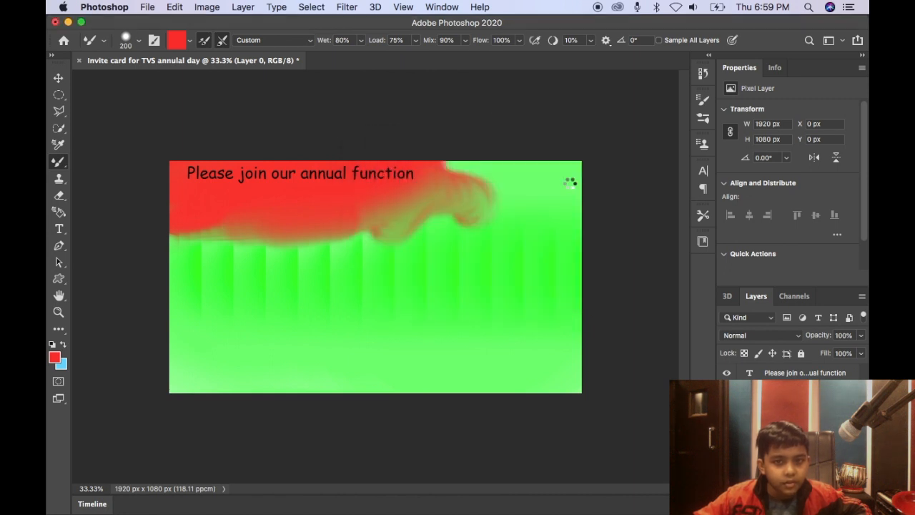
- Apply the basic Sharpen filter to Layer 0
{"action": "left_click", "coordinate": [346, 8]}
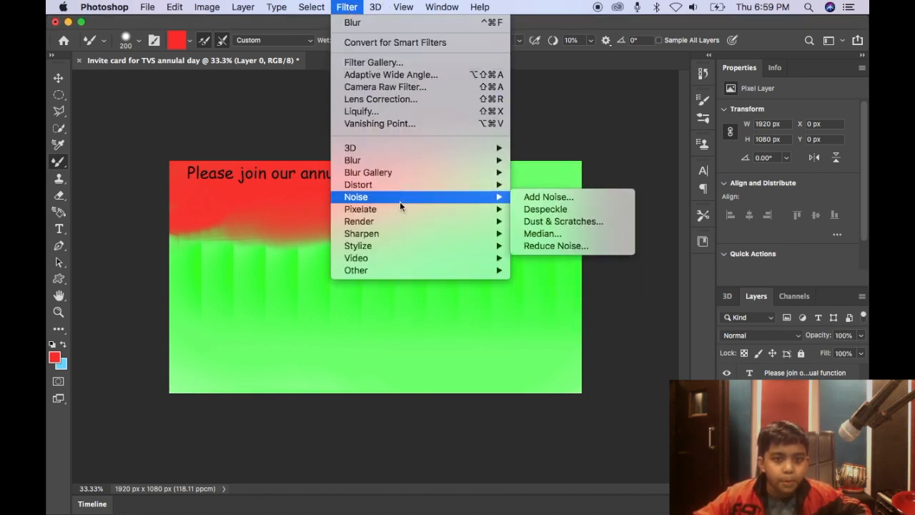
{"action": "mouse_move", "coordinate": [389, 226]}
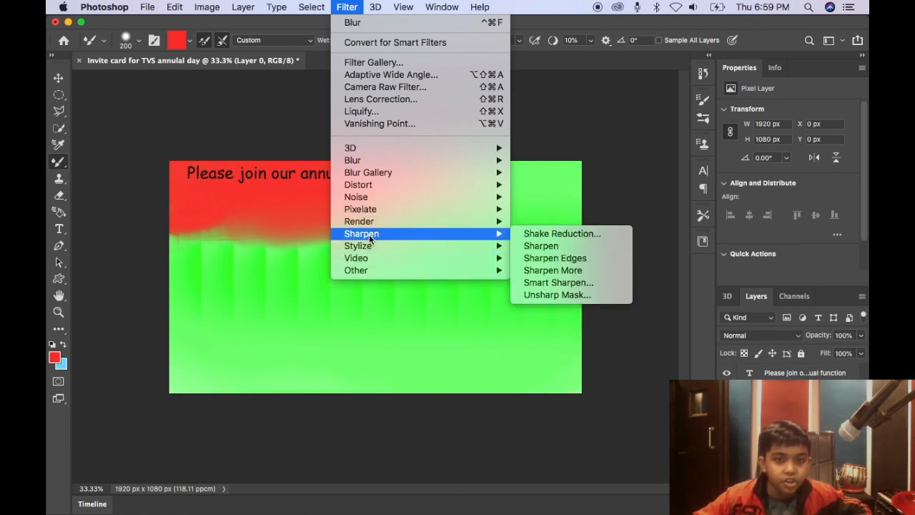
{"action": "left_click", "coordinate": [573, 246]}
- Desaturate the lower edge of the red area with the Sponge Tool
{"action": "mouse_move", "coordinate": [257, 254]}
{"action": "left_mouse_down"}
{"action": "mouse_move", "coordinate": [451, 231]}
{"action": "mouse_move", "coordinate": [469, 234]}
{"action": "mouse_move", "coordinate": [458, 266]}
{"action": "left_mouse_up"}
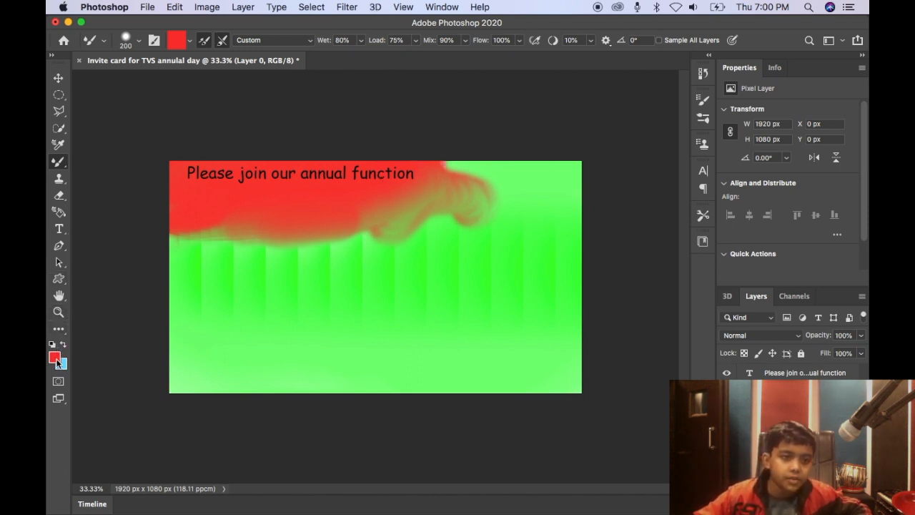
{"action": "left_click_drag", "start_coordinate": [59, 330], "coordinate": [114, 422]}
{"action": "mouse_move", "coordinate": [342, 243]}
{"action": "left_mouse_down"}
{"action": "mouse_move", "coordinate": [286, 257]}
{"action": "mouse_move", "coordinate": [214, 241]}
{"action": "mouse_move", "coordinate": [369, 245]}
{"action": "mouse_move", "coordinate": [287, 253]}
{"action": "mouse_move", "coordinate": [286, 237]}
{"action": "mouse_move", "coordinate": [337, 249]}
{"action": "mouse_move", "coordinate": [331, 241]}
{"action": "mouse_move", "coordinate": [356, 227]}
{"action": "mouse_move", "coordinate": [418, 258]}
{"action": "left_mouse_up"}
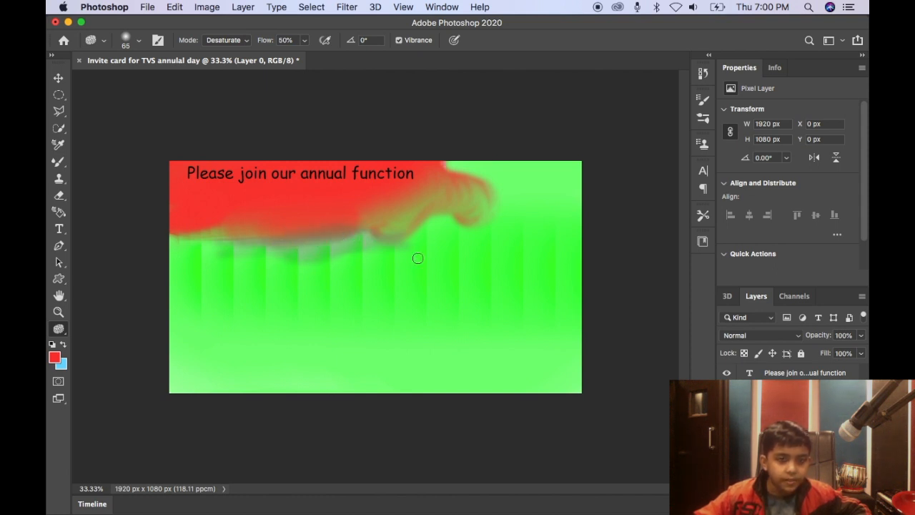
- Fill Layer 0 with a linear gradient from red on the canvas's left side to light blue on its right
{"action": "left_click", "coordinate": [58, 329]}
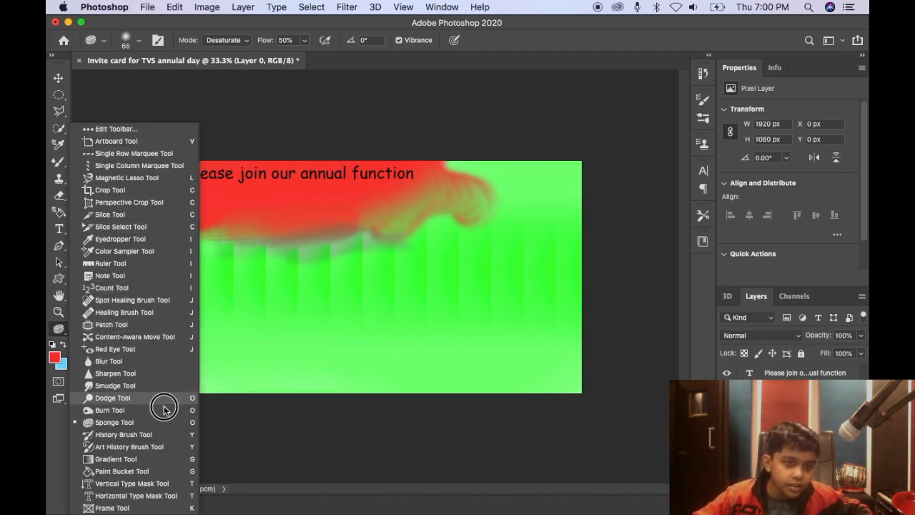
{"action": "left_click", "coordinate": [155, 460]}
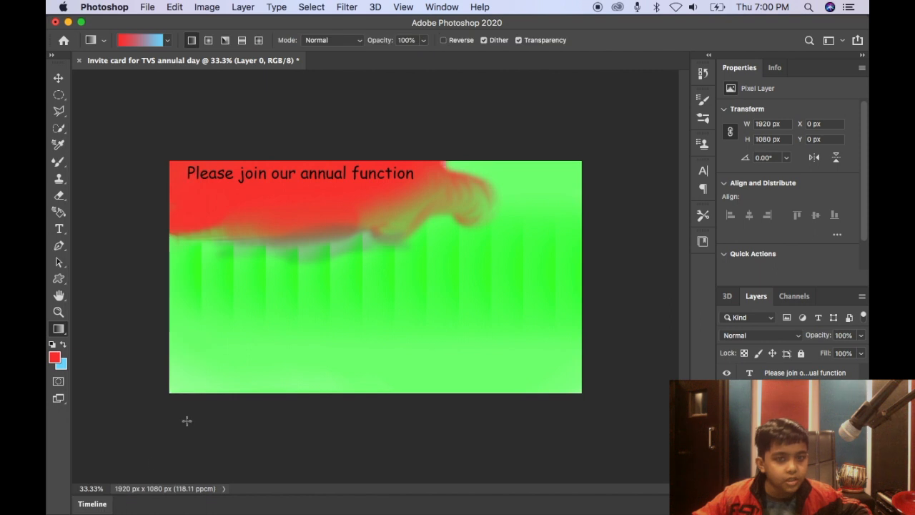
{"action": "left_click_drag", "start_coordinate": [293, 279], "coordinate": [528, 248]}
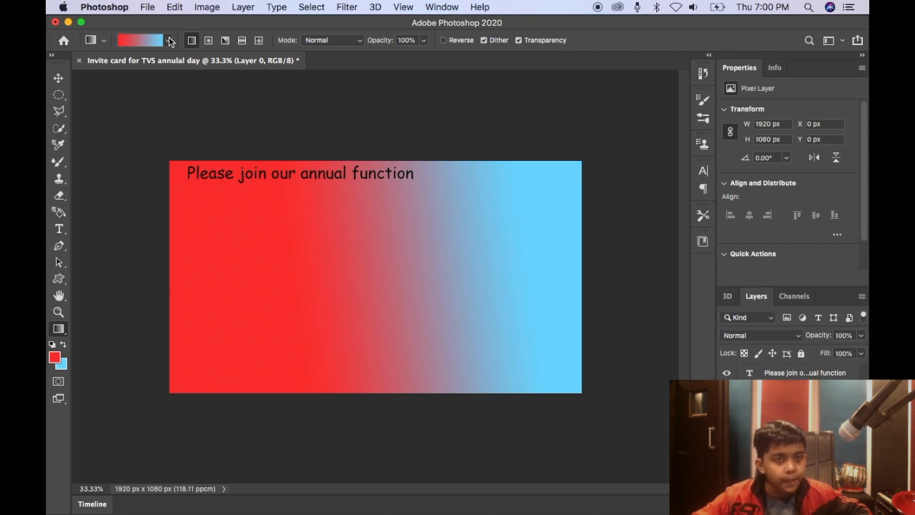
- Edit the gradient so that its end colour stop is bright green, RGB 51, 255, 51
{"action": "left_click", "coordinate": [170, 40]}
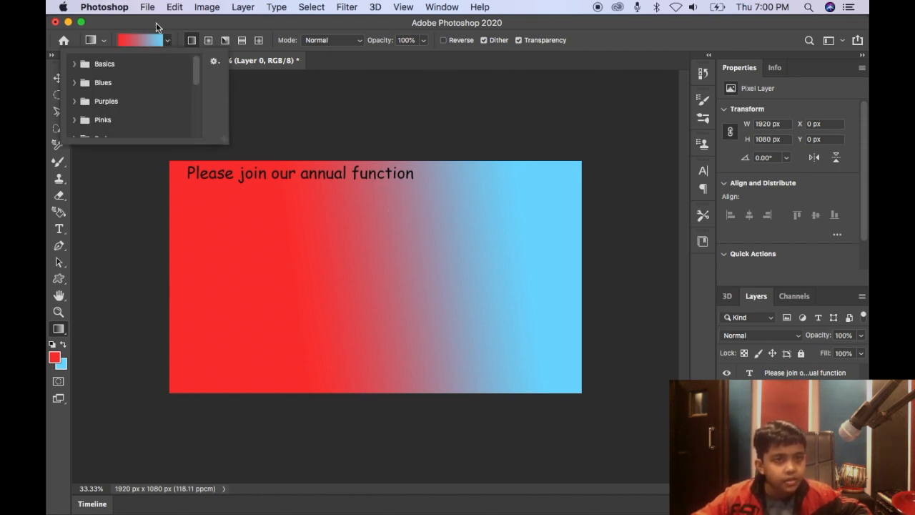
{"action": "left_click", "coordinate": [154, 42]}
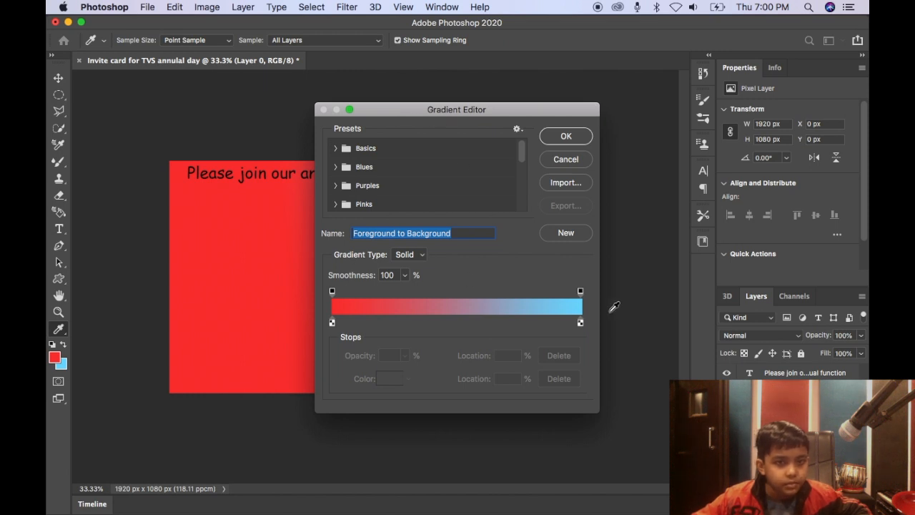
{"action": "mouse_move", "coordinate": [579, 322]}
{"action": "left_mouse_down"}
{"action": "mouse_move", "coordinate": [525, 318]}
{"action": "mouse_move", "coordinate": [587, 311]}
{"action": "mouse_move", "coordinate": [581, 323]}
{"action": "left_mouse_up"}
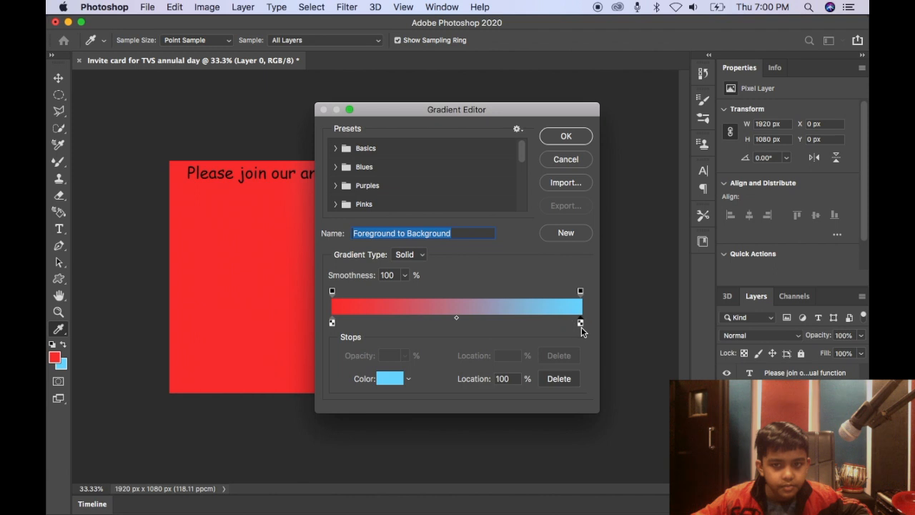
{"action": "left_click", "coordinate": [391, 379]}
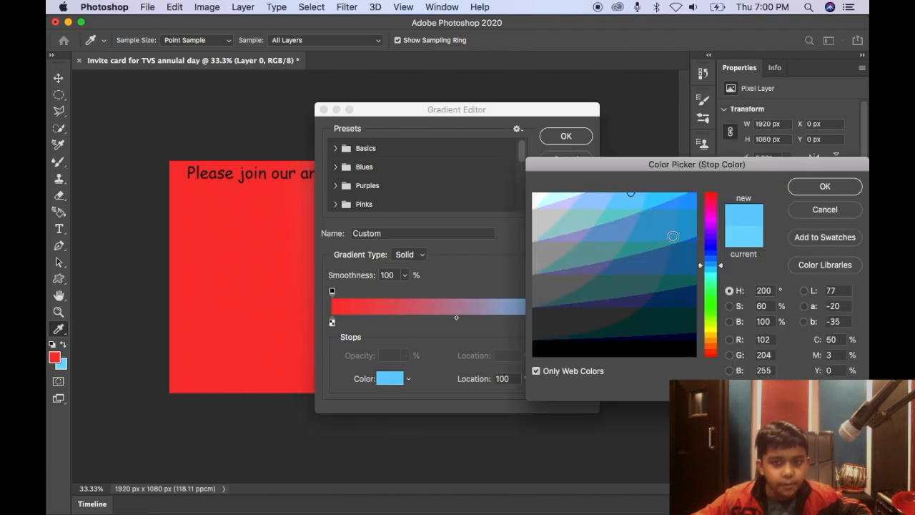
{"action": "mouse_move", "coordinate": [680, 218]}
{"action": "left_mouse_down"}
{"action": "mouse_move", "coordinate": [688, 206]}
{"action": "mouse_move", "coordinate": [698, 224]}
{"action": "left_mouse_up"}
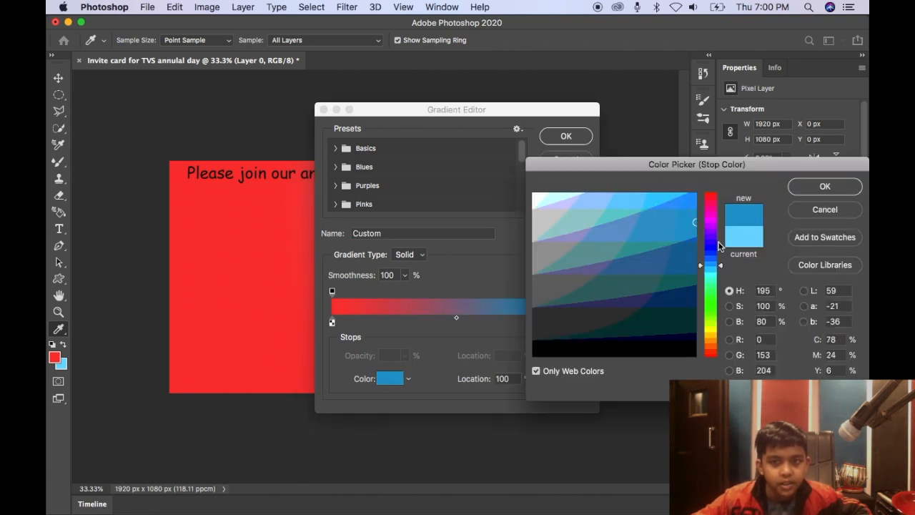
{"action": "left_click_drag", "start_coordinate": [710, 265], "coordinate": [710, 300]}
{"action": "left_click", "coordinate": [665, 200]}
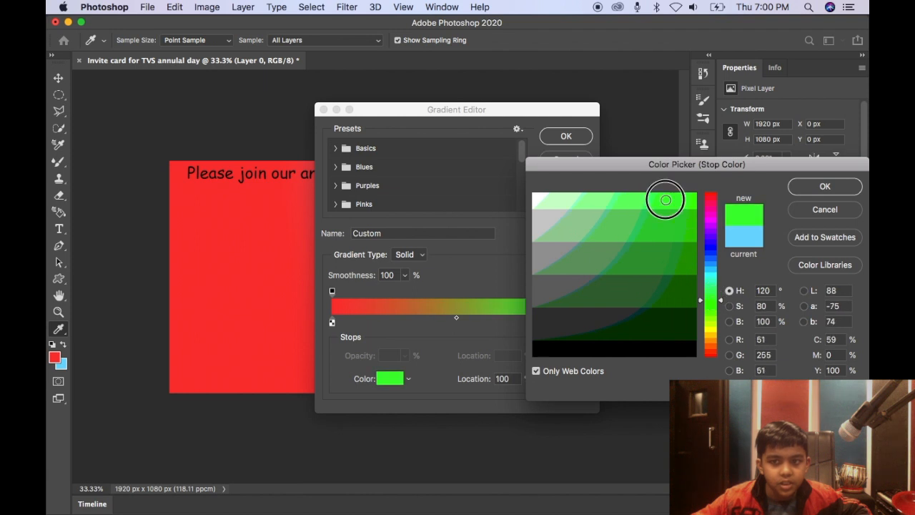
{"action": "left_click", "coordinate": [852, 187]}
{"action": "left_click_drag", "start_coordinate": [458, 102], "coordinate": [601, 80]}
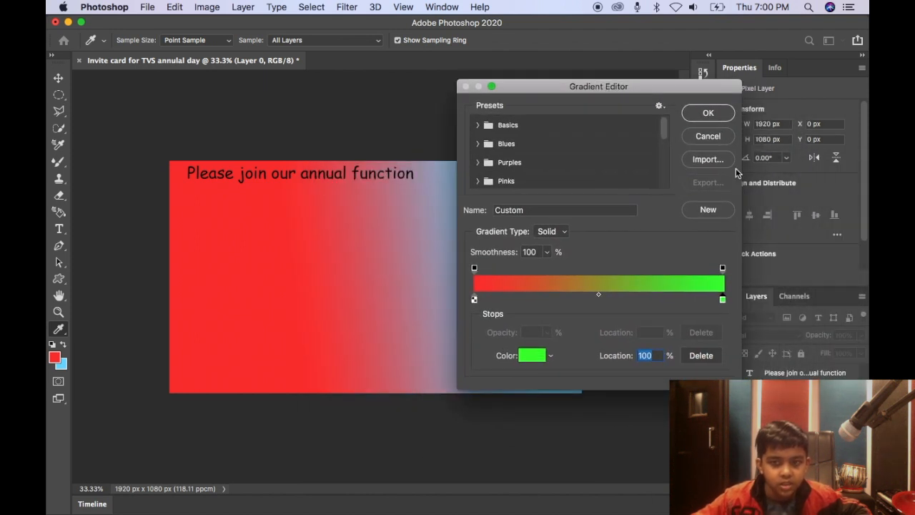
{"action": "left_click", "coordinate": [707, 114]}
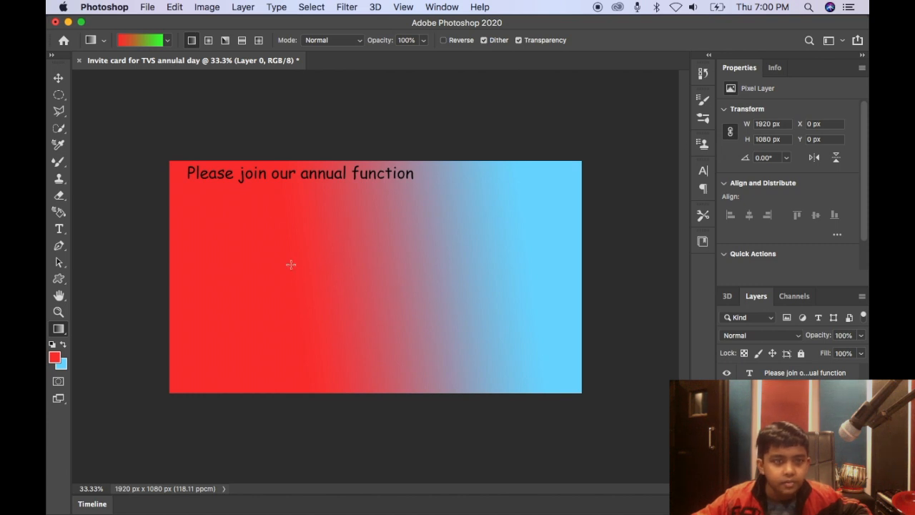
- Fill Layer 0 with the red-to-green gradient horizontally, and again vertically with green along the canvas's upper edge
{"action": "left_click_drag", "start_coordinate": [168, 261], "coordinate": [582, 261]}
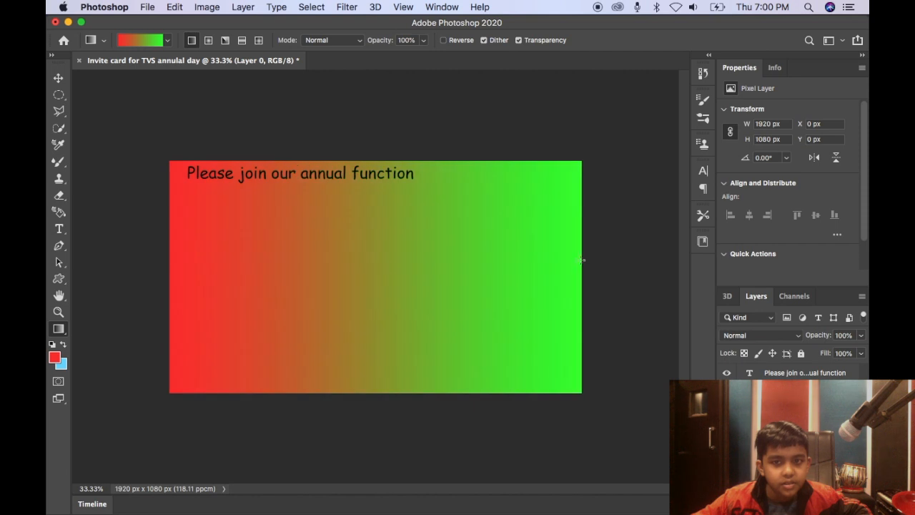
{"action": "left_click_drag", "start_coordinate": [281, 223], "coordinate": [279, 170]}
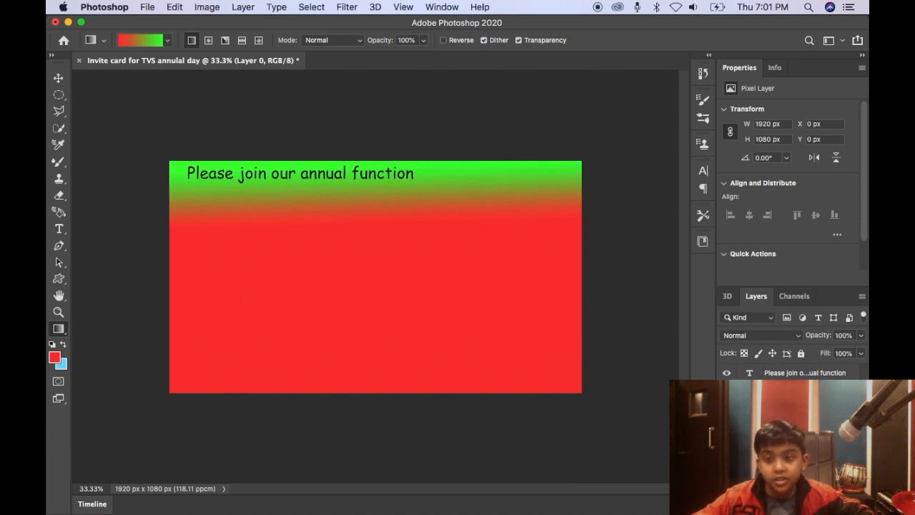
- Add a new layer and fill it with the red-to-green gradient from the canvas's left side to its right
{"action": "right_click", "coordinate": [782, 414]}
{"action": "left_click", "coordinate": [794, 427]}
{"action": "left_click", "coordinate": [825, 507]}
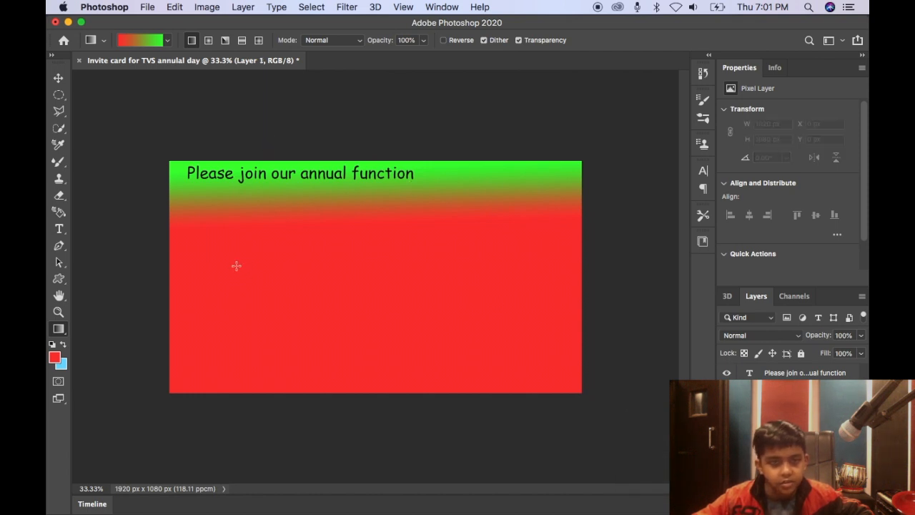
{"action": "left_click_drag", "start_coordinate": [157, 265], "coordinate": [589, 264]}
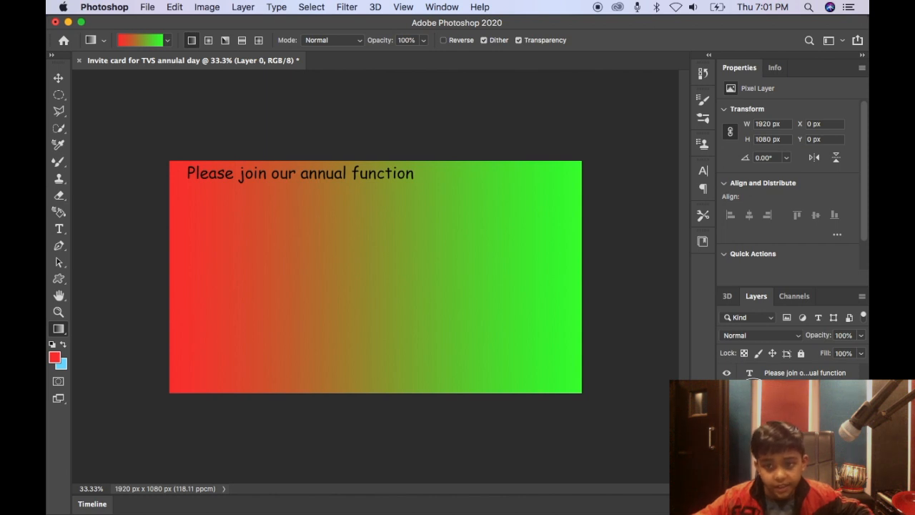
- Refill Layer 0 with a short vertical gradient that puts green behind the heading and red below it
{"action": "double_click", "coordinate": [751, 375]}
{"action": "left_click", "coordinate": [669, 157]}
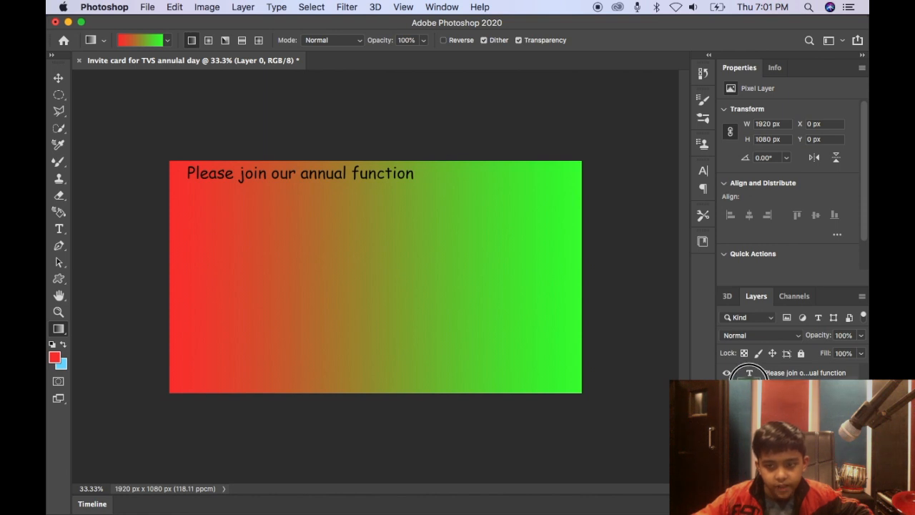
{"action": "left_click_drag", "start_coordinate": [376, 220], "coordinate": [375, 166]}
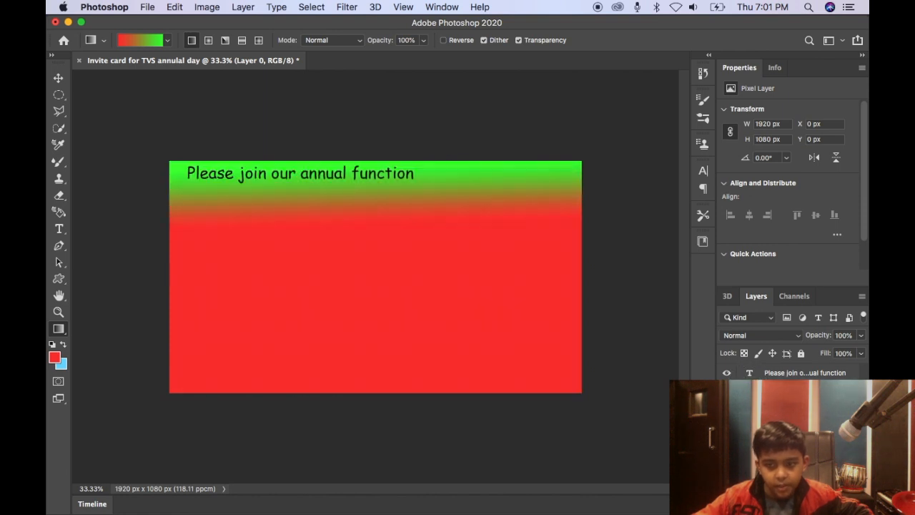
- Lower Layer 0's opacity, trying 80% and 50% before setting it to 20%
{"action": "left_click", "coordinate": [837, 336]}
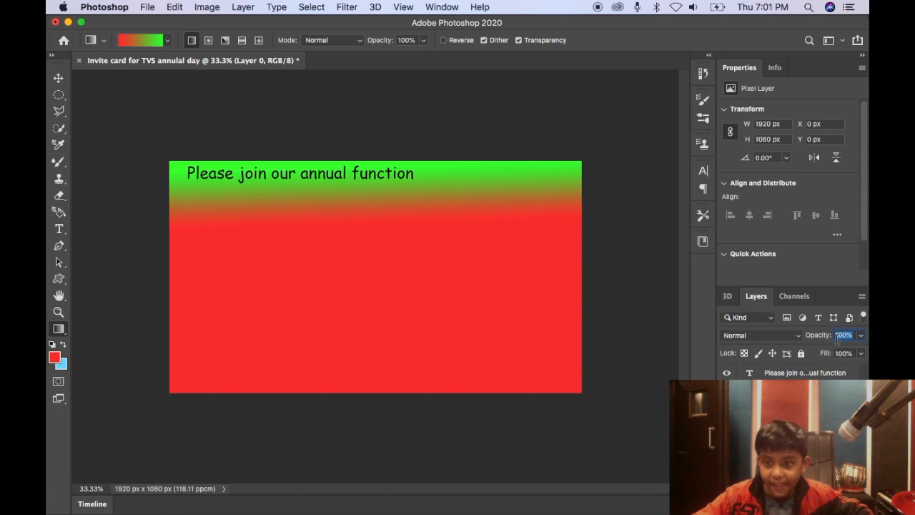
{"action": "type", "text": "80"}
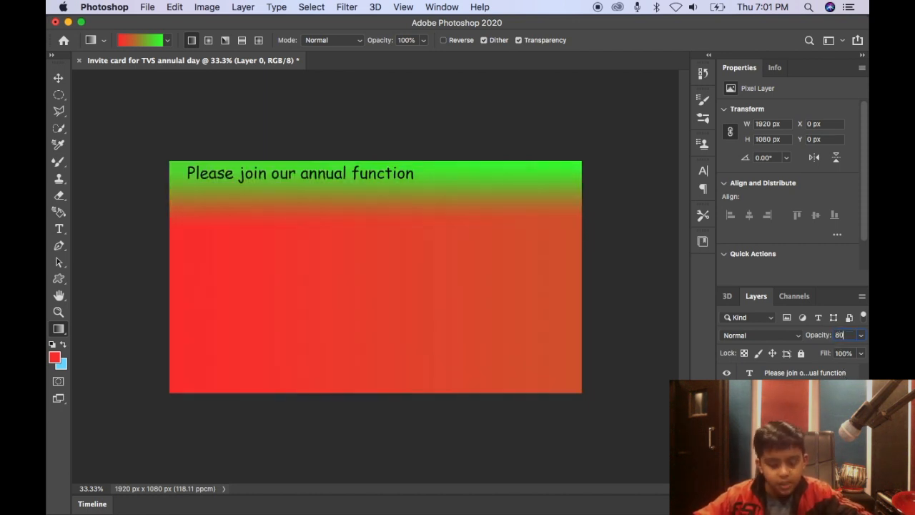
{"action": "key", "text": "BackSpace"}
{"action": "key", "text": "BackSpace"}
{"action": "type", "text": "50"}
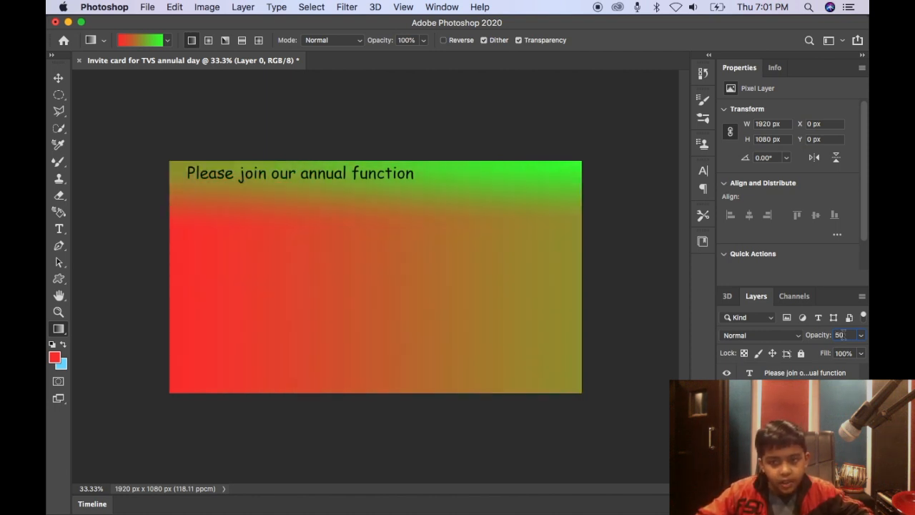
{"action": "key", "text": "BackSpace"}
{"action": "key", "text": "BackSpace"}
{"action": "type", "text": "20"}
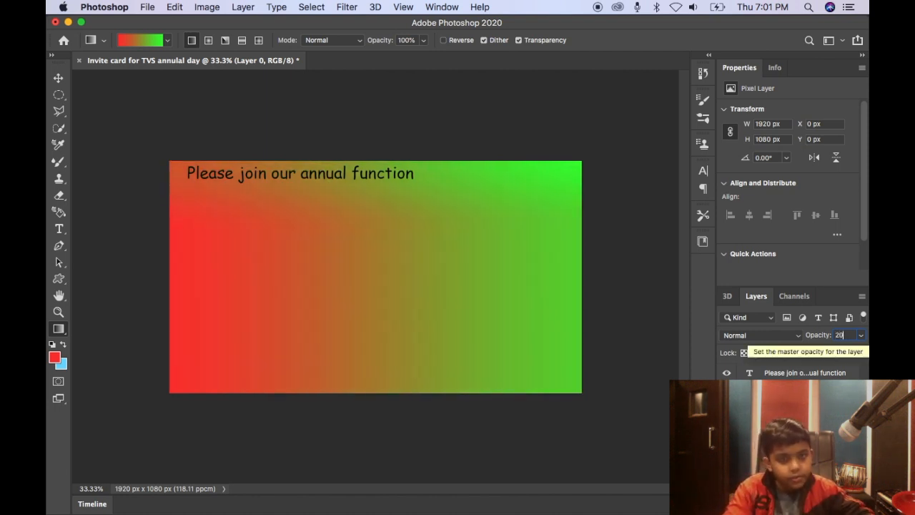
- Set the opacity of Layer 1 to 20%
{"action": "left_click", "coordinate": [797, 392]}
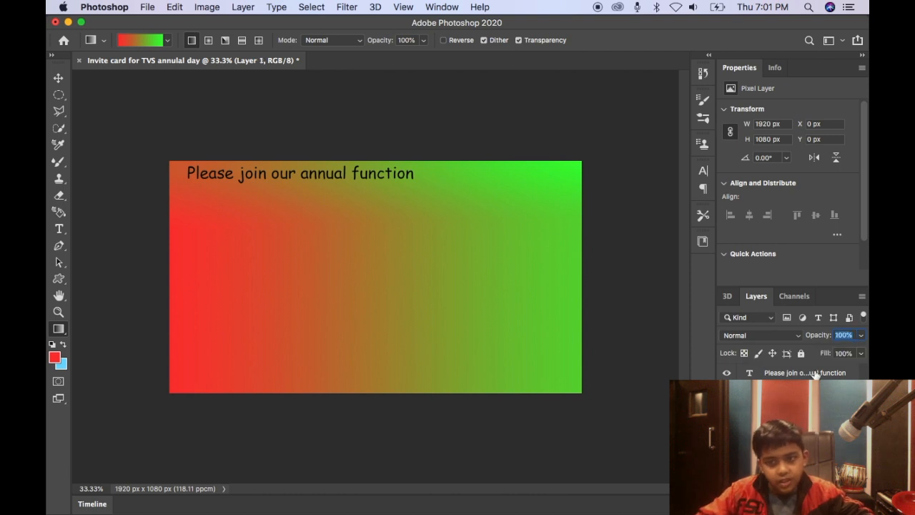
{"action": "type", "text": "2"}
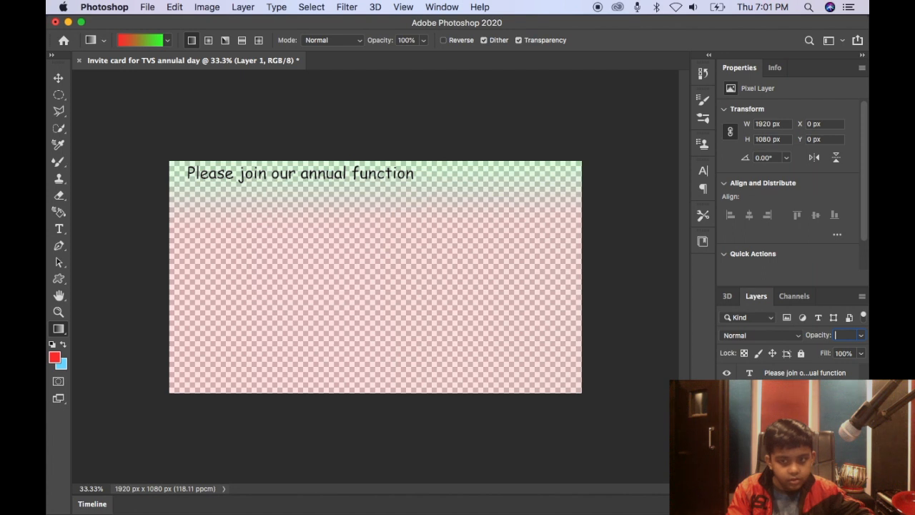
{"action": "type", "text": "0"}
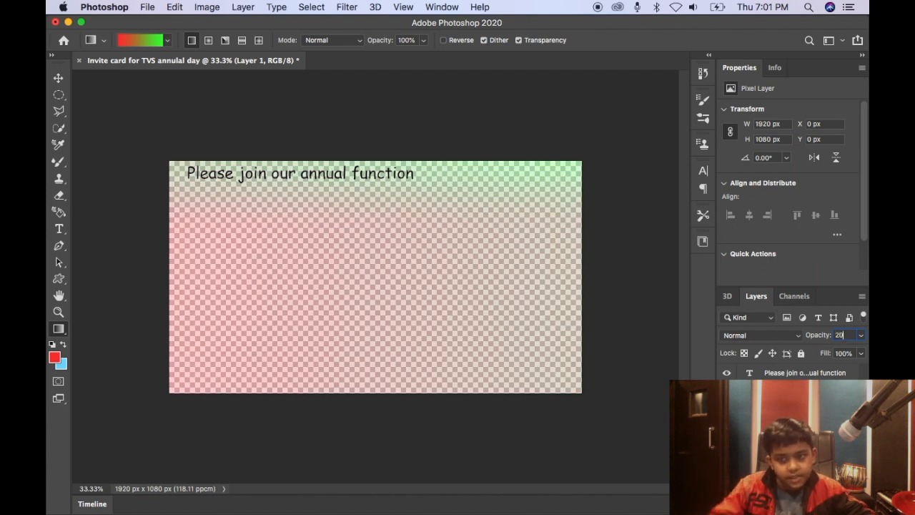
- Select Layer 0 and set its opacity to 80%
{"action": "left_click", "coordinate": [844, 440]}
{"action": "left_click", "coordinate": [794, 395]}
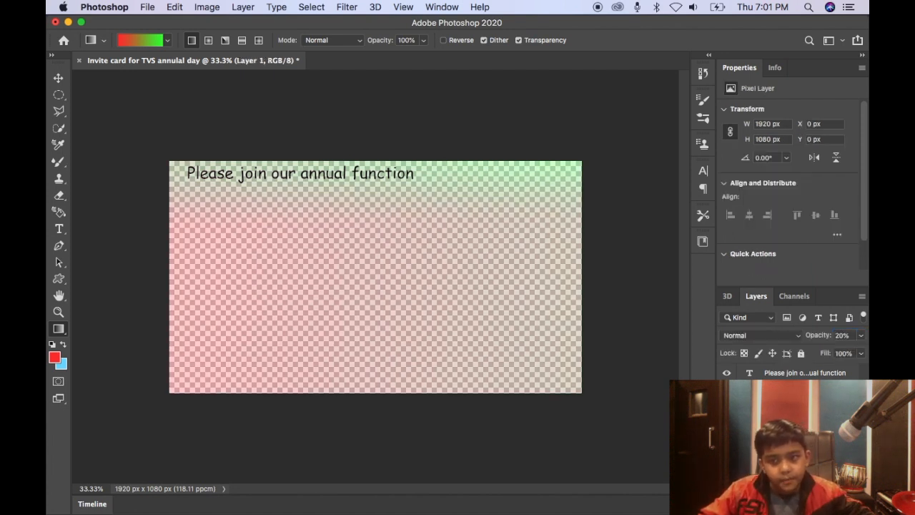
{"action": "left_click", "coordinate": [847, 336]}
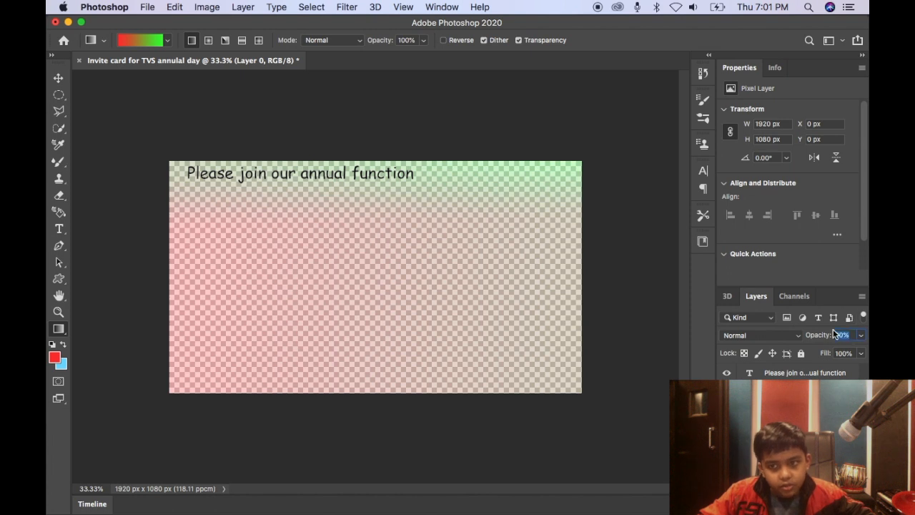
{"action": "type", "text": "80"}
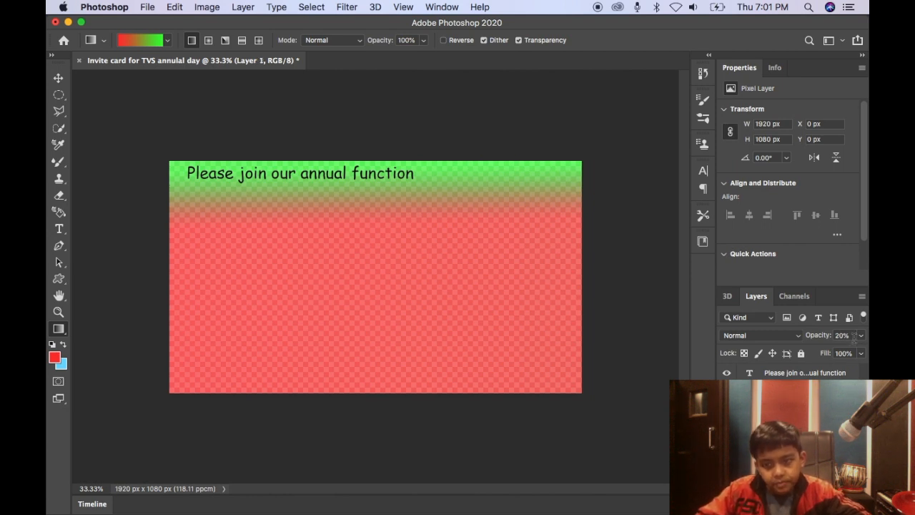
- Set the opacity of Layer 1 to 80%
{"action": "left_click", "coordinate": [833, 339]}
{"action": "type", "text": "80"}
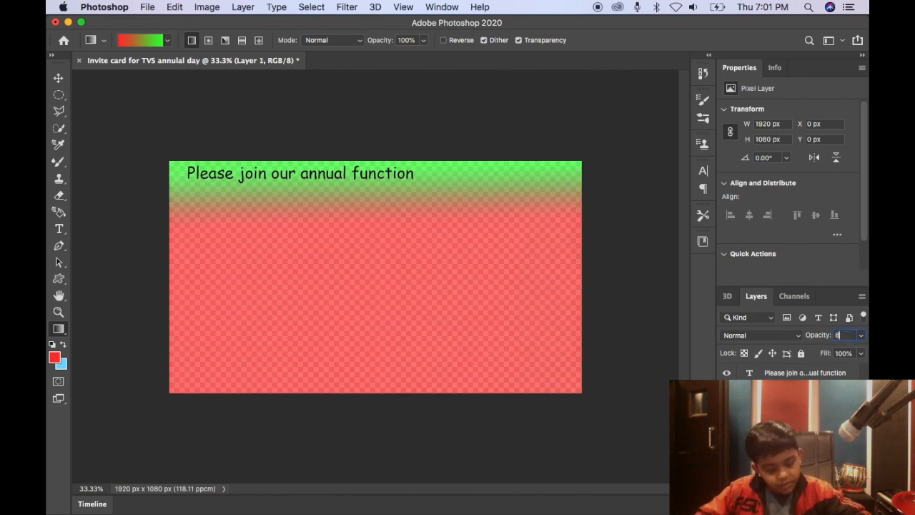
{"action": "key", "text": "Return"}
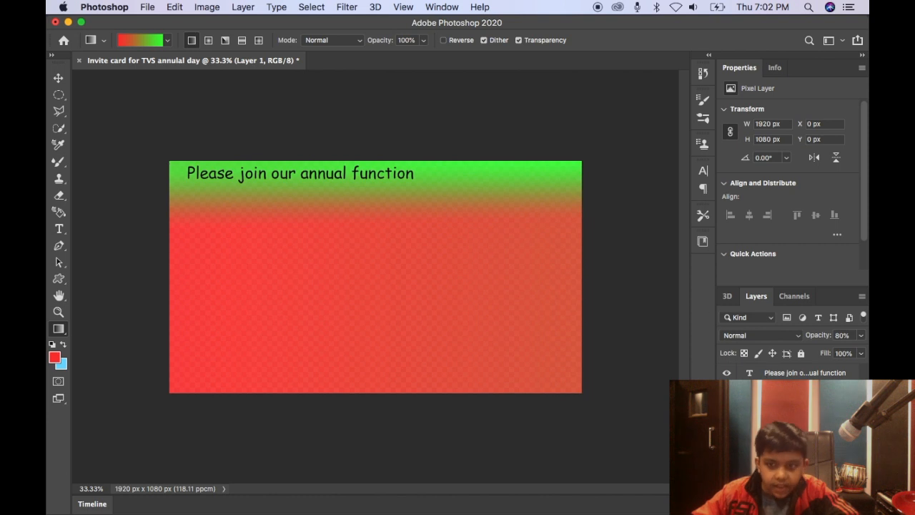
- Set Layer 1's opacity to 100% and refill it with the red-to-green gradient across the canvas's full width
{"action": "left_click", "coordinate": [840, 334]}
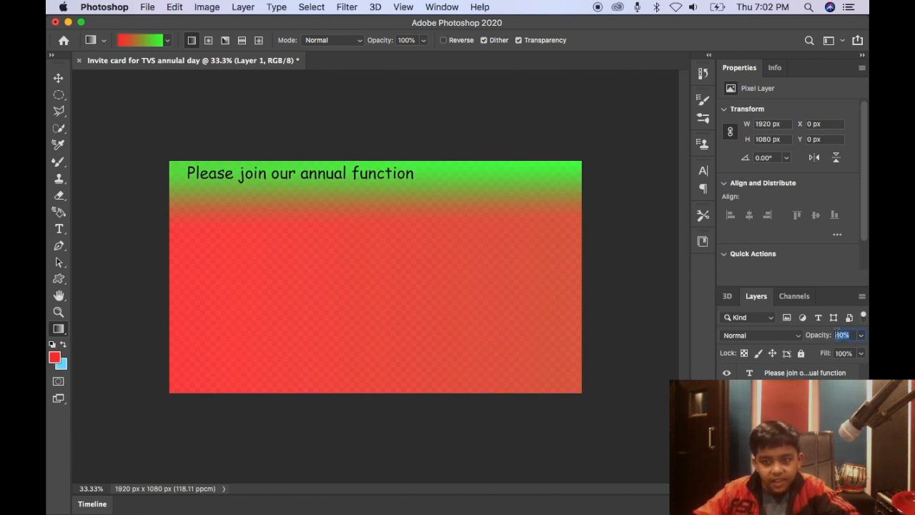
{"action": "type", "text": "100"}
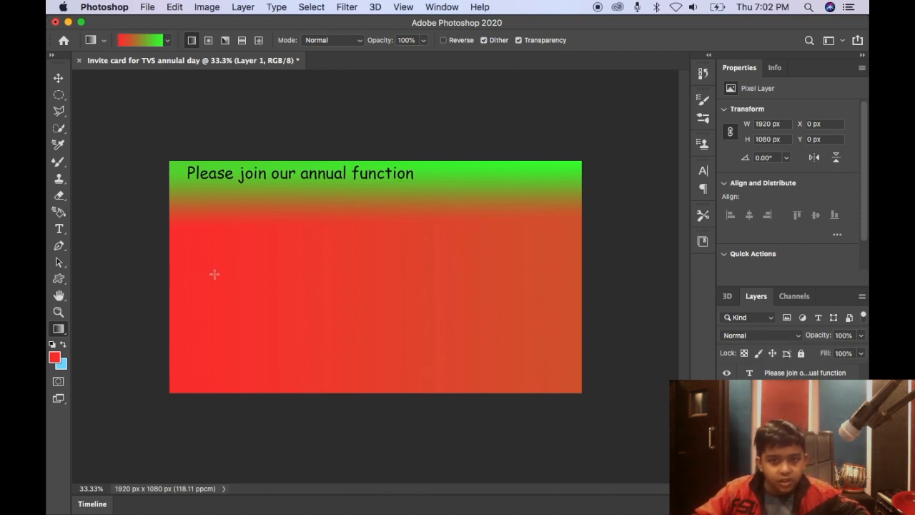
{"action": "left_click_drag", "start_coordinate": [163, 266], "coordinate": [597, 277]}
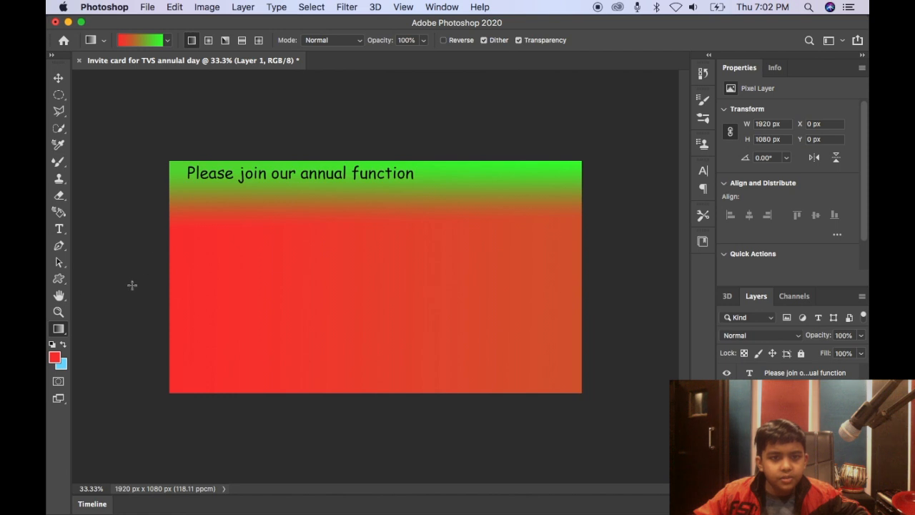
- Refill Layer 0 with the red-to-green gradient in several directions, ending with a short upward one that puts green along the upper edge
{"action": "left_click", "coordinate": [780, 411]}
{"action": "left_click_drag", "start_coordinate": [142, 290], "coordinate": [678, 273]}
{"action": "left_click_drag", "start_coordinate": [231, 384], "coordinate": [320, 240]}
{"action": "left_click_drag", "start_coordinate": [417, 364], "coordinate": [320, 262]}
{"action": "left_click_drag", "start_coordinate": [405, 323], "coordinate": [263, 269]}
{"action": "left_click_drag", "start_coordinate": [263, 269], "coordinate": [612, 149]}
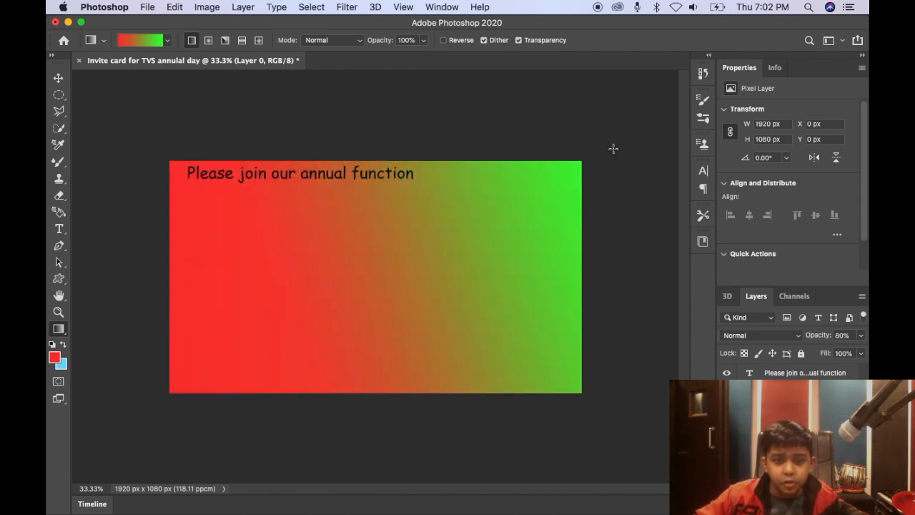
{"action": "left_click_drag", "start_coordinate": [570, 168], "coordinate": [125, 417]}
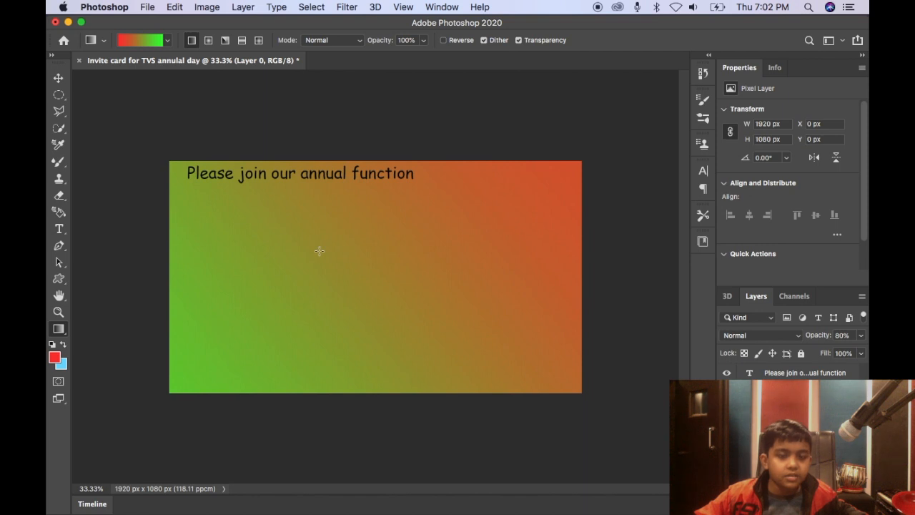
{"action": "left_click_drag", "start_coordinate": [317, 222], "coordinate": [321, 143]}
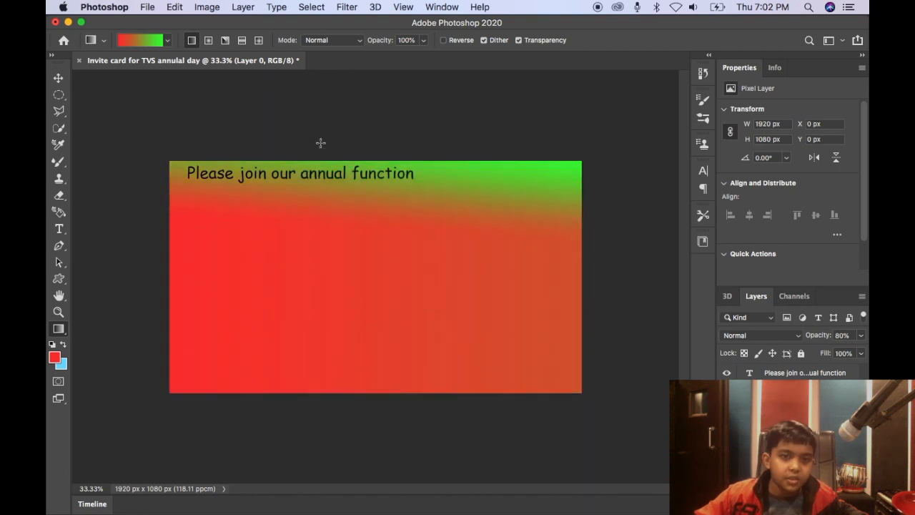
- Sample the orange-red near the canvas's right edge as the foreground colour with the Eyedropper Tool
{"action": "left_click", "coordinate": [59, 329]}
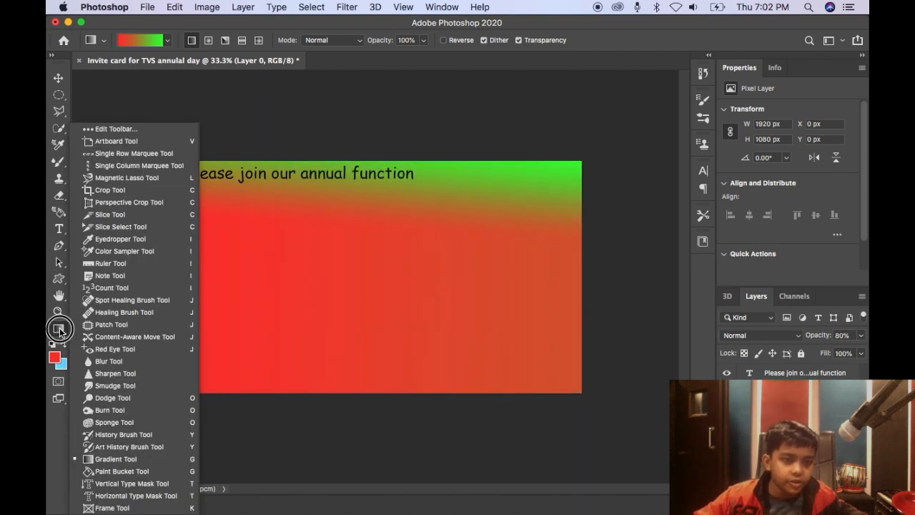
{"action": "left_click", "coordinate": [120, 240]}
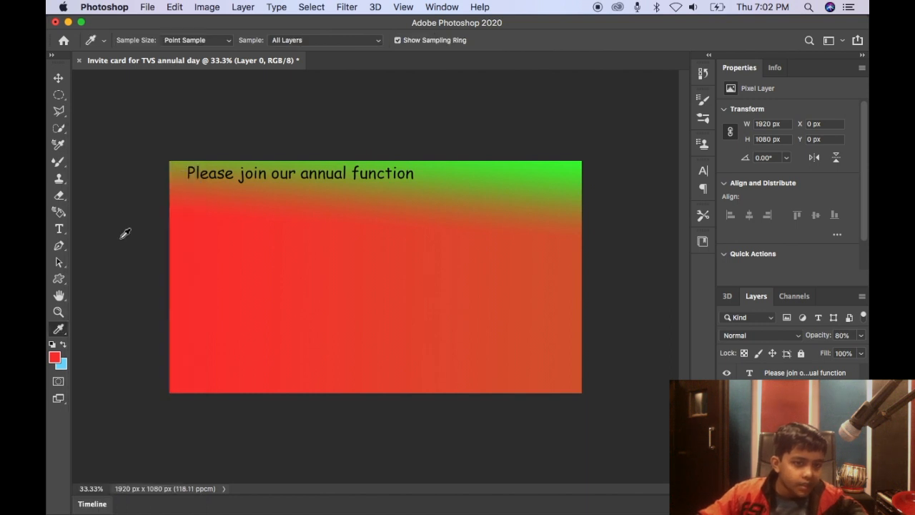
{"action": "left_click", "coordinate": [576, 292]}
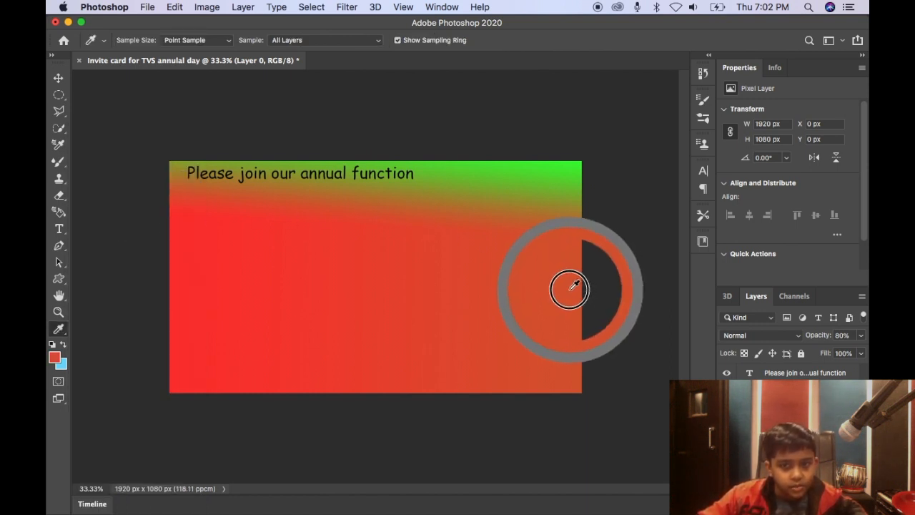